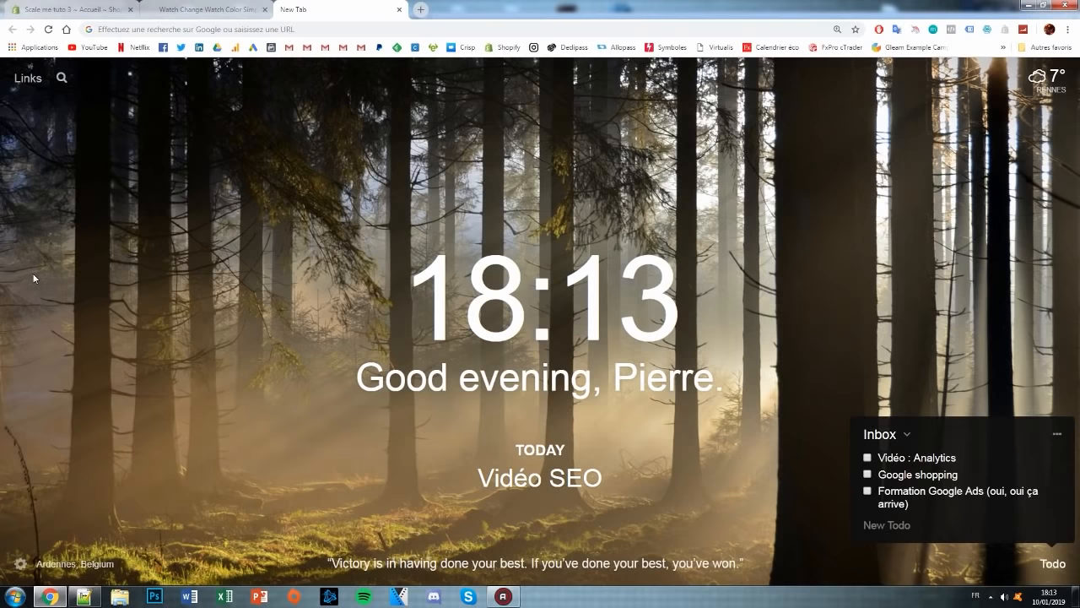
- Open the store's general settings and place the cursor in the store name field
{"action": "left_click", "coordinate": [69, 10]}
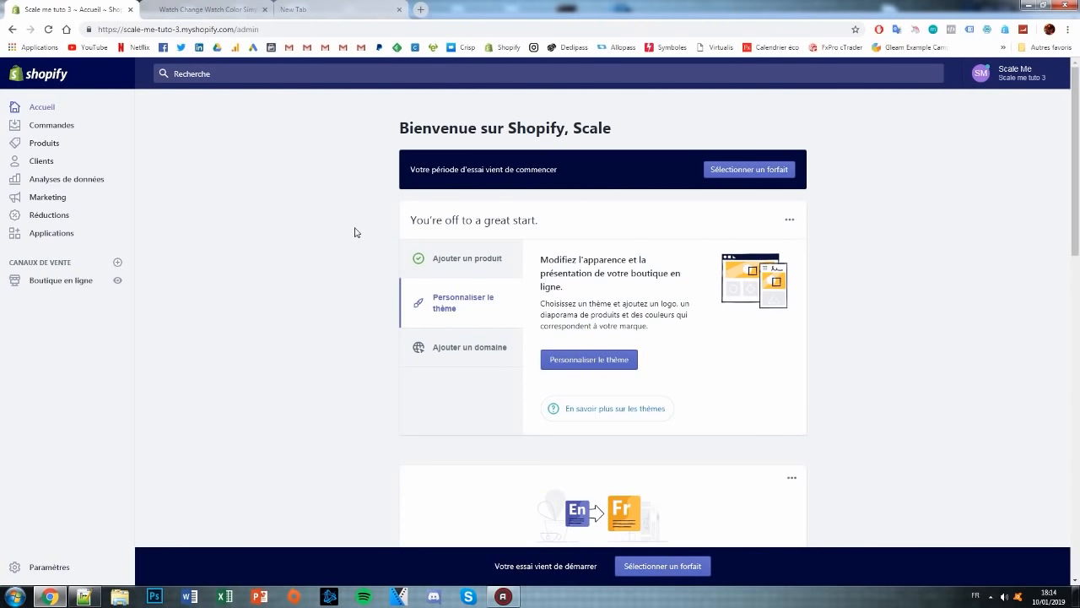
{"action": "left_click", "coordinate": [60, 575]}
{"action": "left_click", "coordinate": [410, 160]}
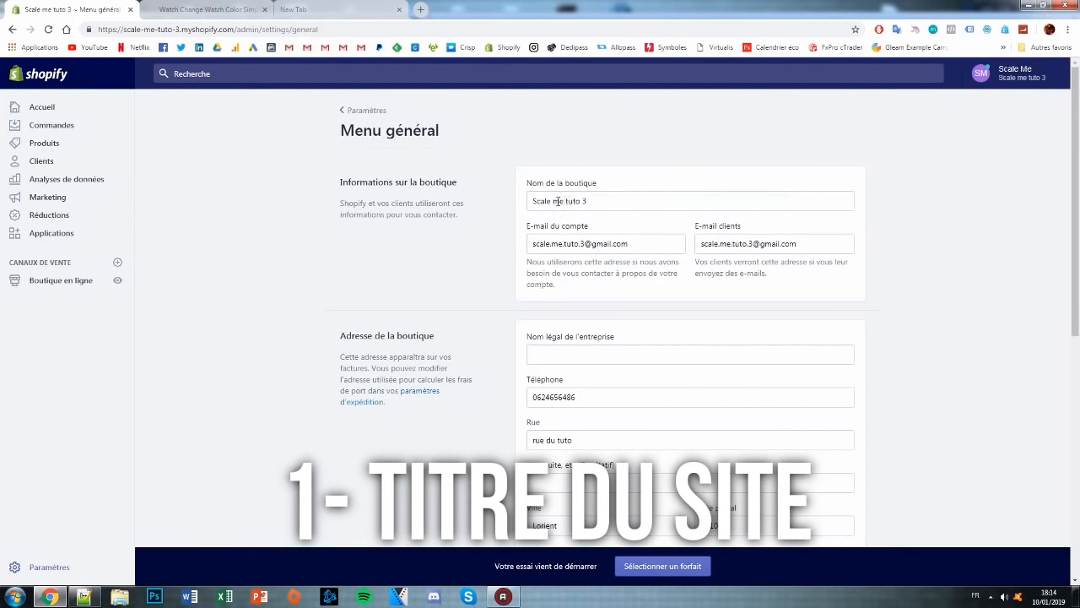
{"action": "left_click", "coordinate": [630, 204]}
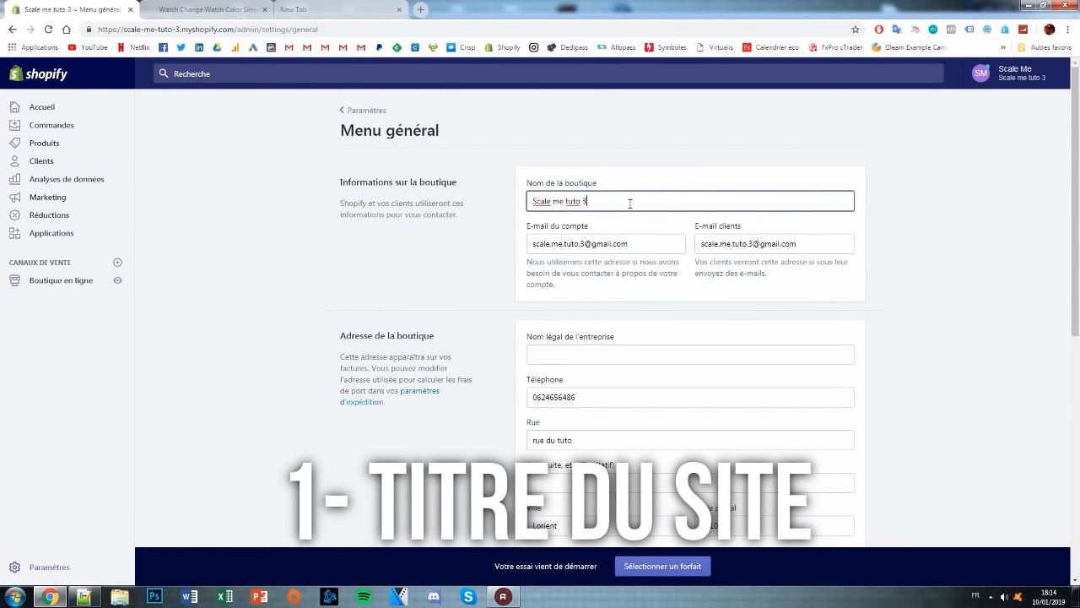
- Compare the store name in the general settings with the watch product page on the storefront
{"action": "left_click", "coordinate": [189, 12]}
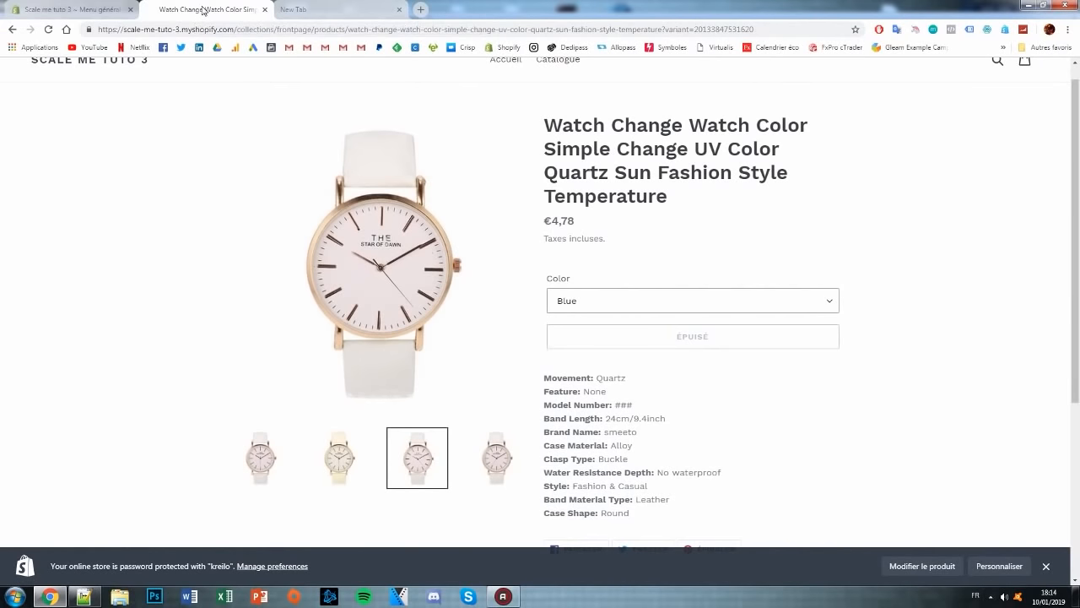
{"action": "left_click", "coordinate": [72, 9]}
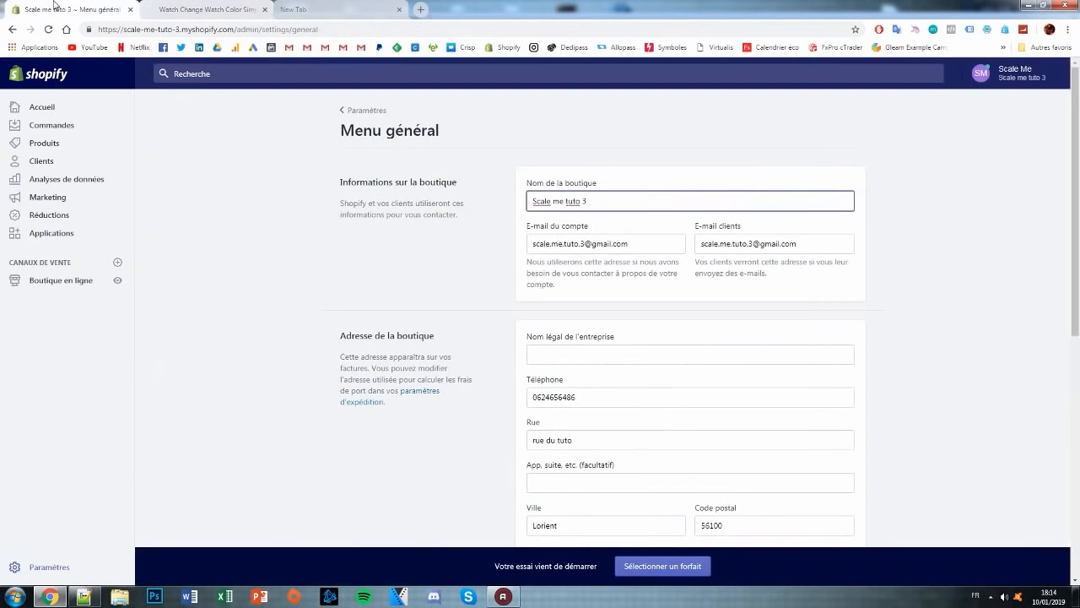
{"action": "triple_click", "coordinate": [562, 200]}
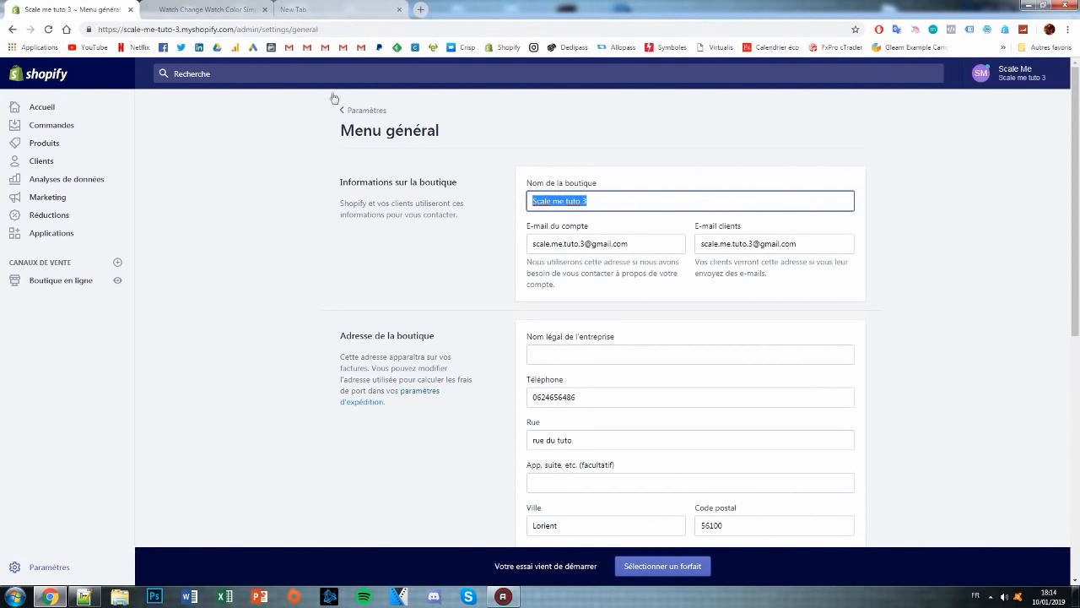
{"action": "left_click", "coordinate": [205, 8]}
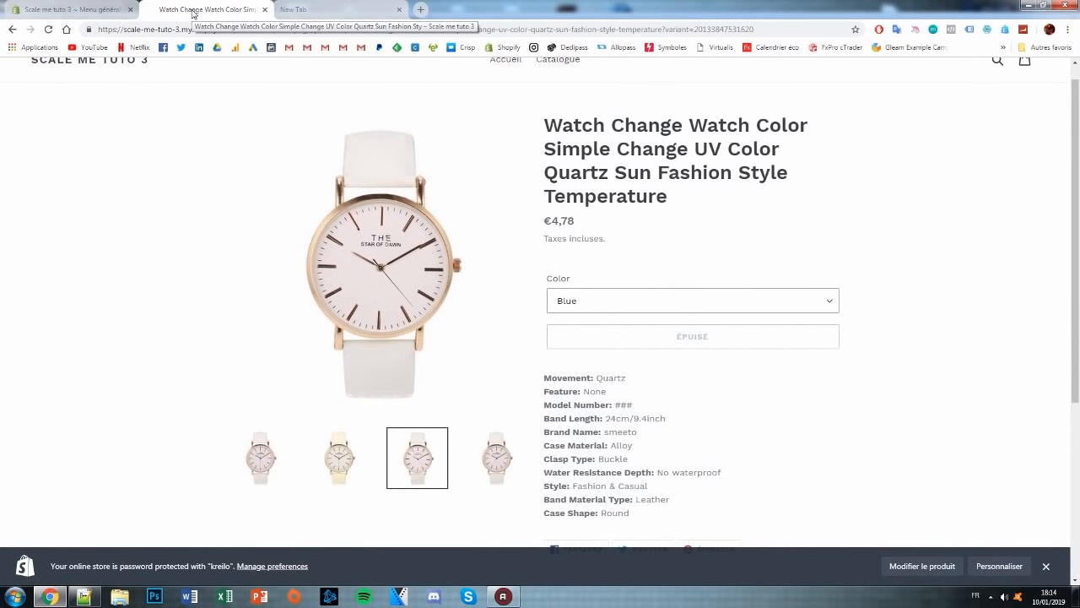
{"action": "left_click", "coordinate": [82, 9]}
{"action": "left_click", "coordinate": [177, 10]}
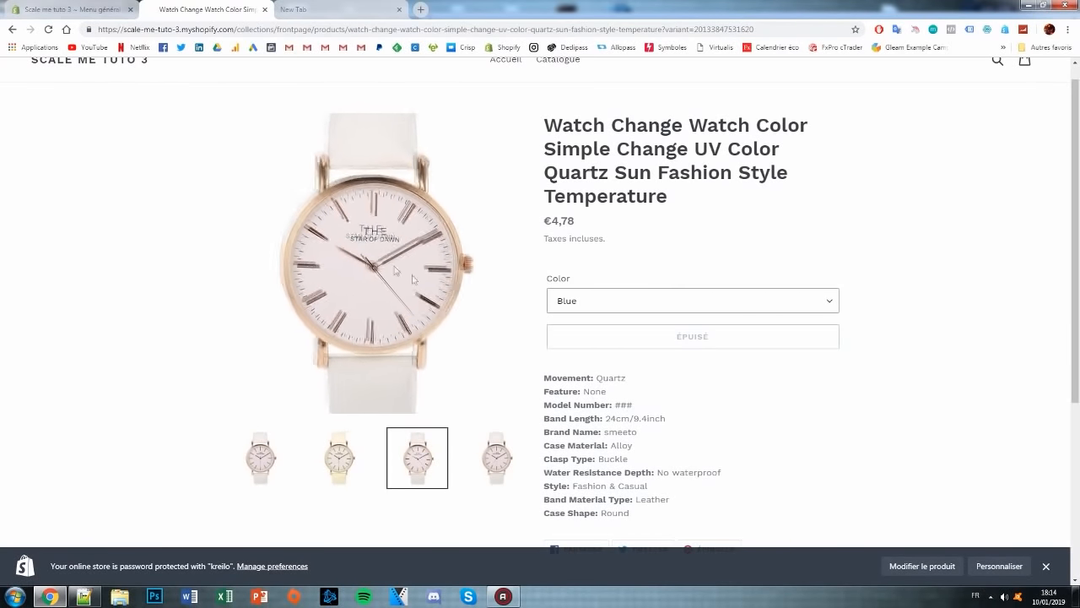
{"action": "key", "text": "ctrl+shift+Tab"}
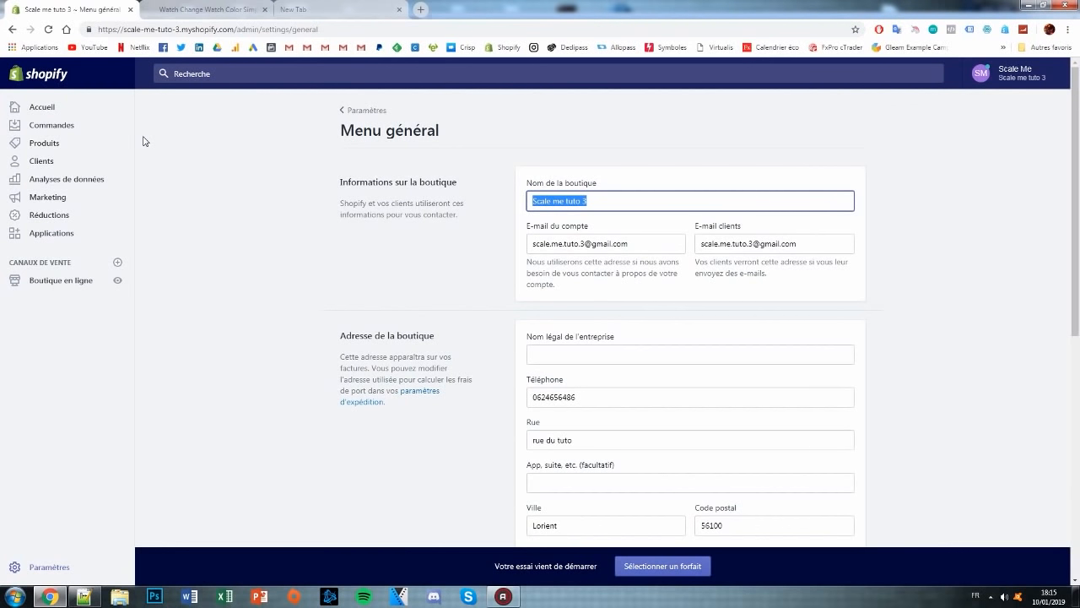
- Replace the store name with Marque badass
{"action": "key", "text": "BackSpace"}
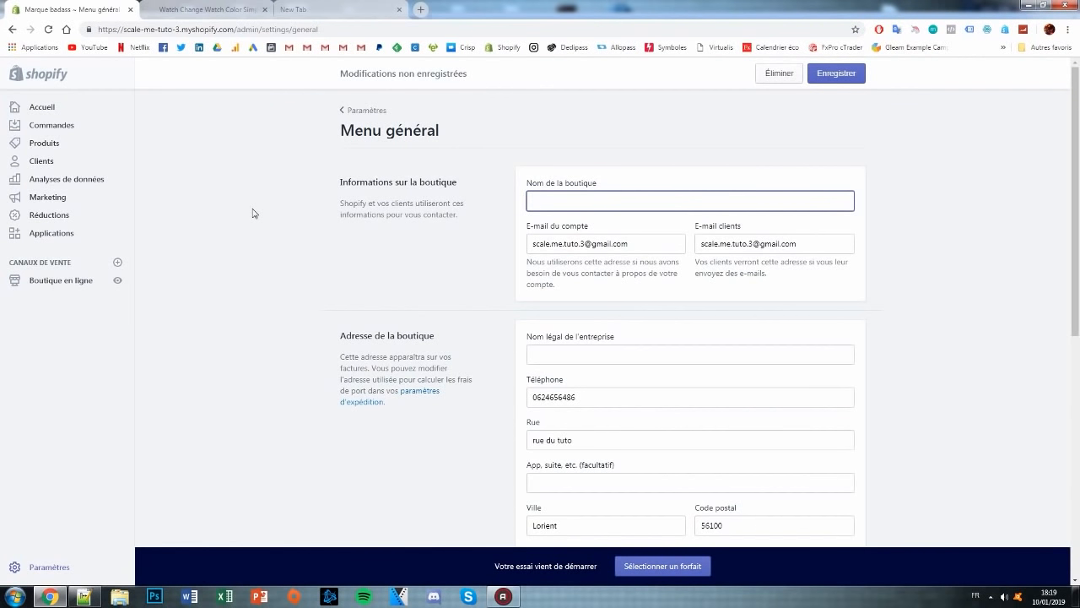
{"action": "type", "text": "Marque badass"}
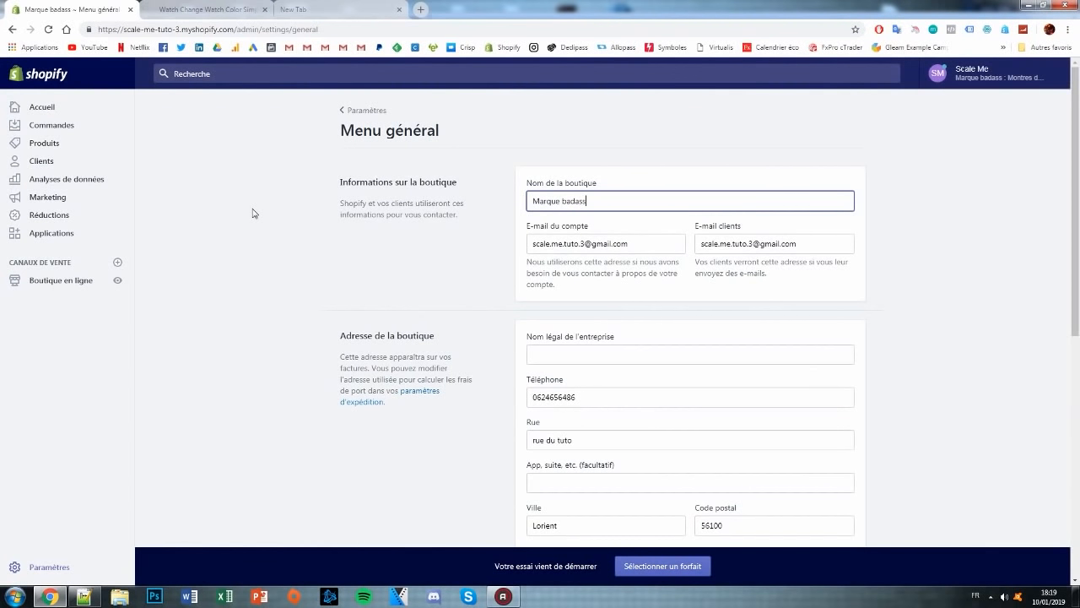
{"action": "left_click", "coordinate": [905, 185]}
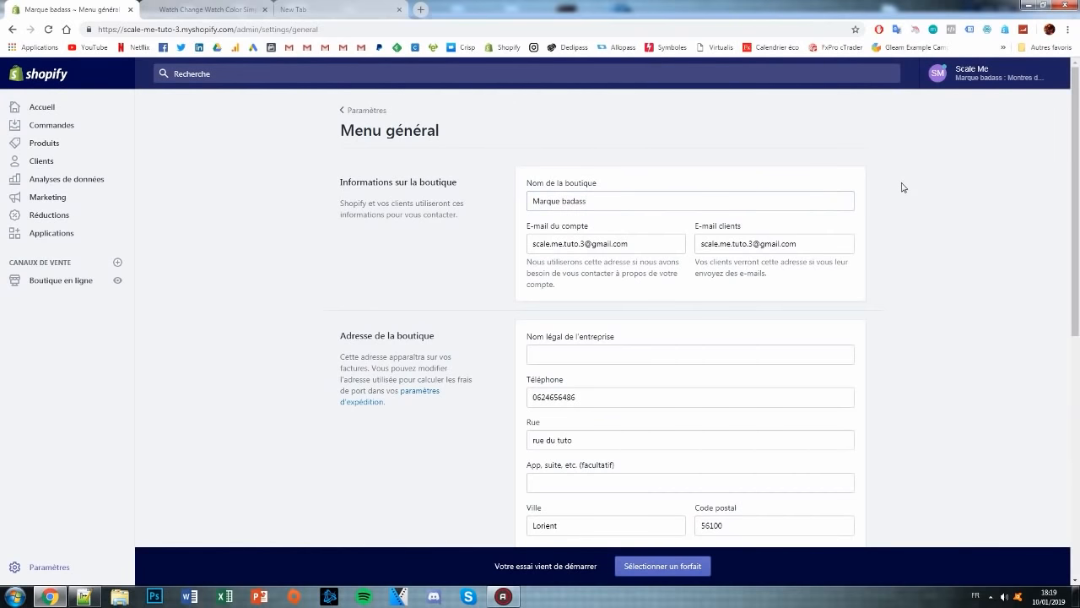
- Extend the store name to "Marque badass : Montres de luxe", save it and check it on the storefront
{"action": "left_click", "coordinate": [641, 210]}
{"action": "type", "text": ":"}
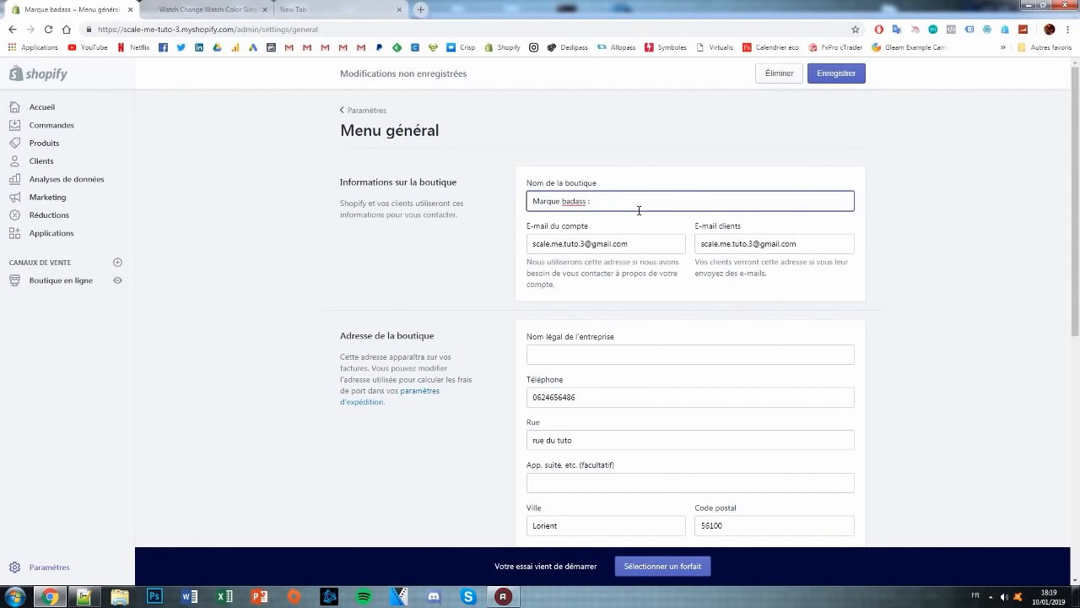
{"action": "type", "text": " Montres de luxe"}
{"action": "left_click", "coordinate": [834, 73]}
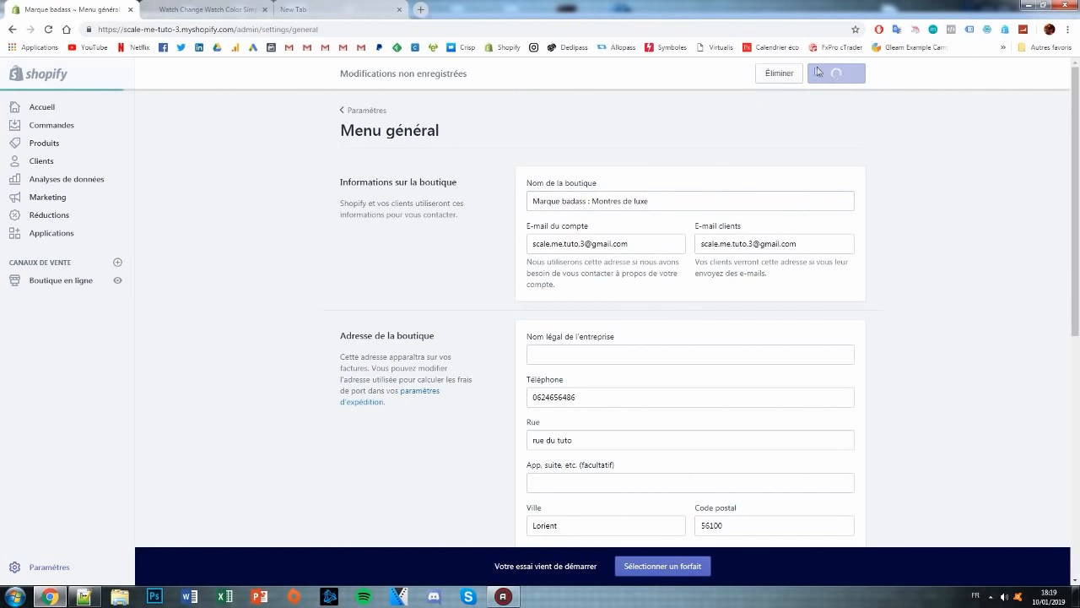
{"action": "left_click", "coordinate": [207, 10]}
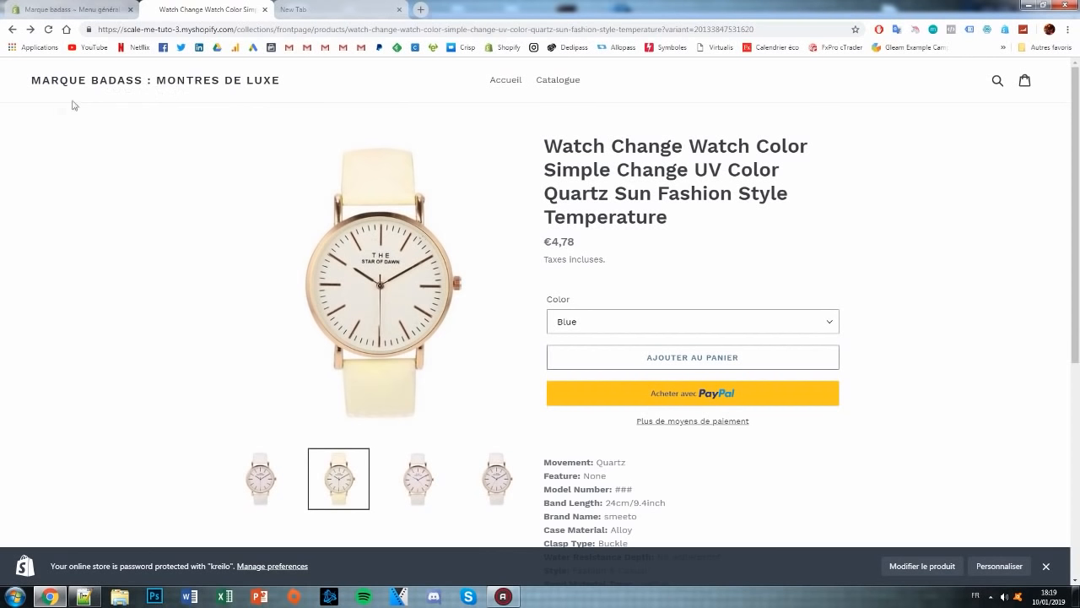
{"action": "left_click", "coordinate": [62, 7]}
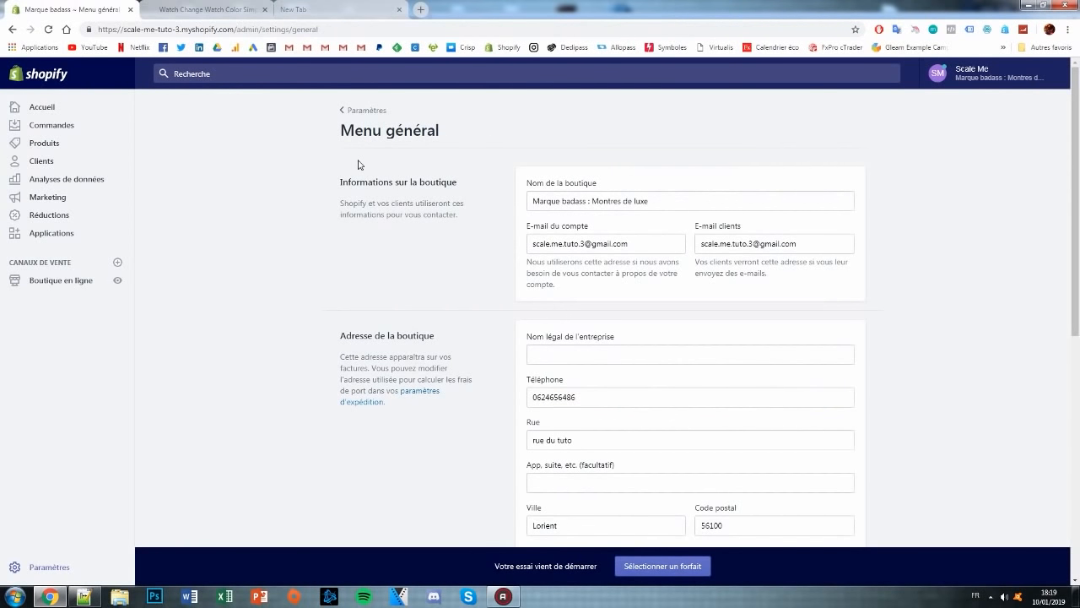
- Remove " : Montres de luxe" from the store name, save the settings and look at the storefront product page
{"action": "mouse_move", "coordinate": [650, 201]}
{"action": "left_mouse_down"}
{"action": "mouse_move", "coordinate": [594, 203]}
{"action": "mouse_move", "coordinate": [648, 200]}
{"action": "left_mouse_up"}
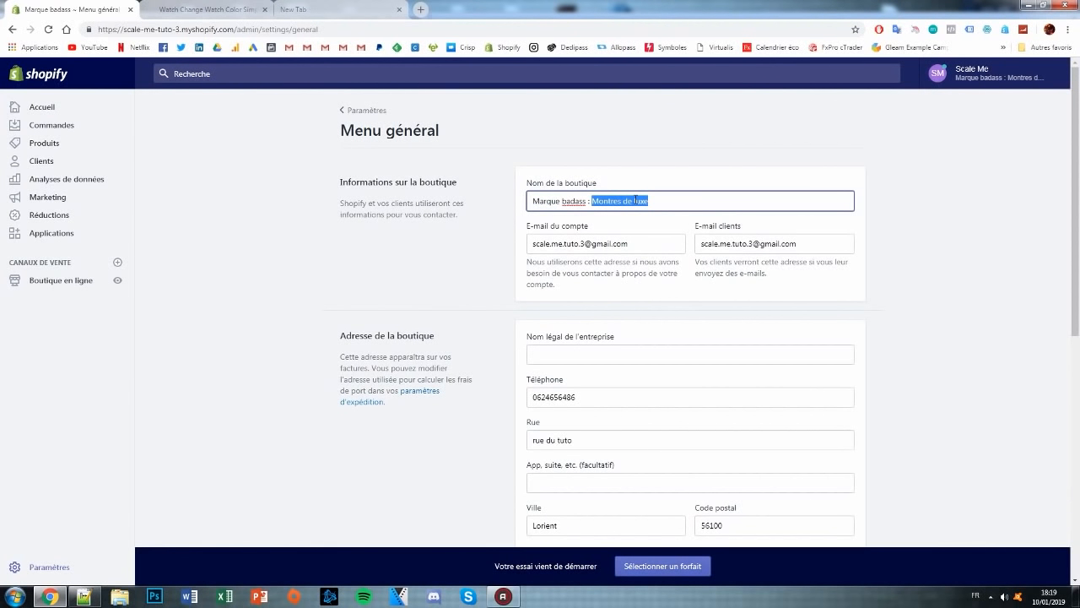
{"action": "key", "text": "BackSpace"}
{"action": "key", "text": "BackSpace"}
{"action": "key", "text": "BackSpace"}
{"action": "key", "text": "BackSpace"}
{"action": "left_click", "coordinate": [837, 73]}
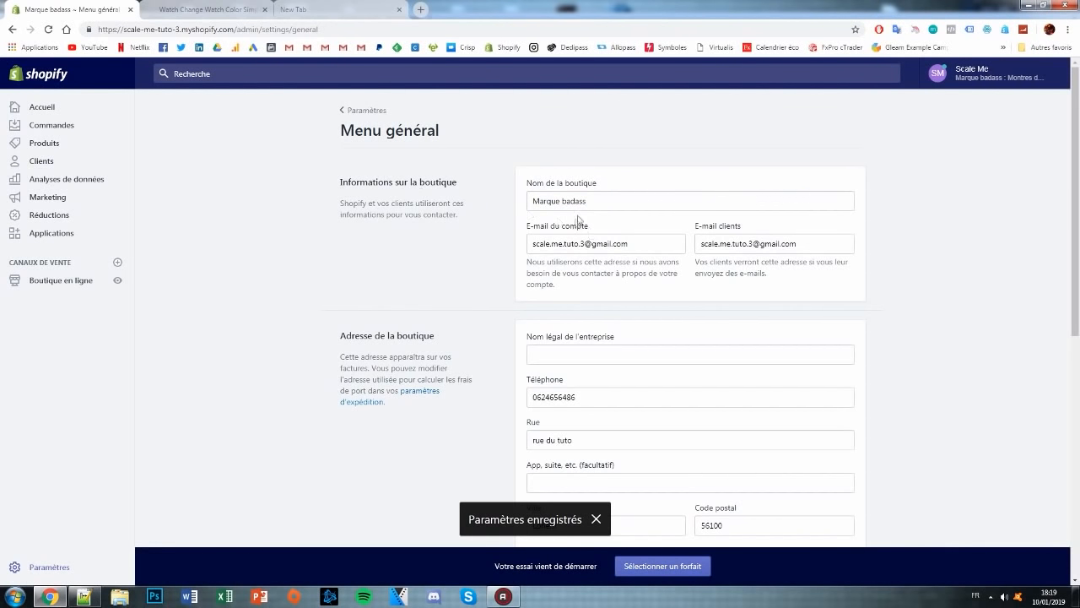
{"action": "left_click", "coordinate": [193, 10]}
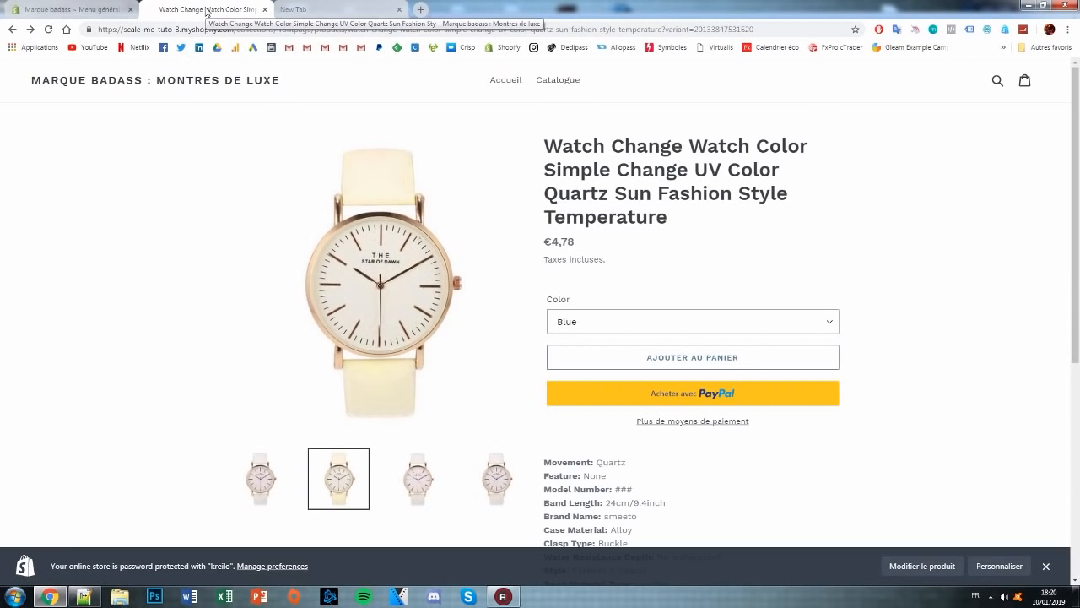
{"action": "left_click", "coordinate": [76, 9]}
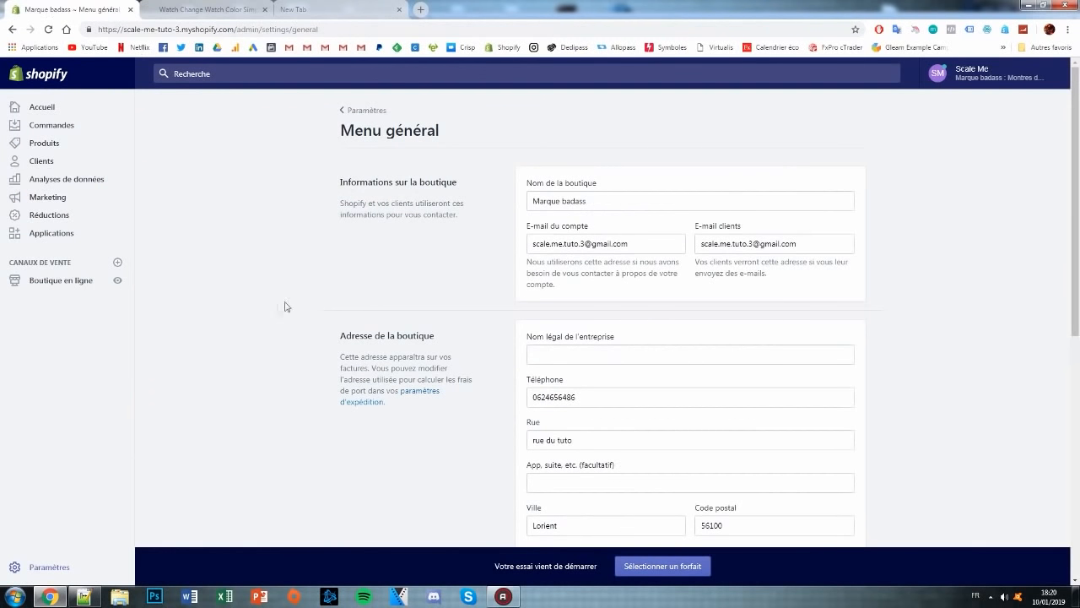
- In the online store preferences, set the home page title to "Marque badass | Montres de luxe pour femme"
{"action": "left_click", "coordinate": [68, 287]}
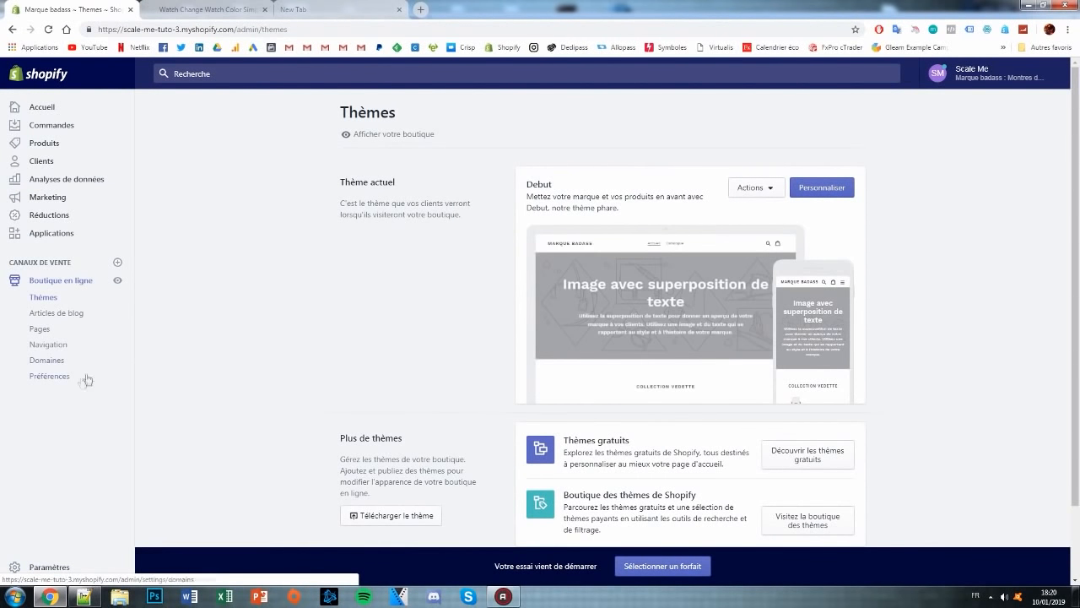
{"action": "left_click", "coordinate": [78, 381]}
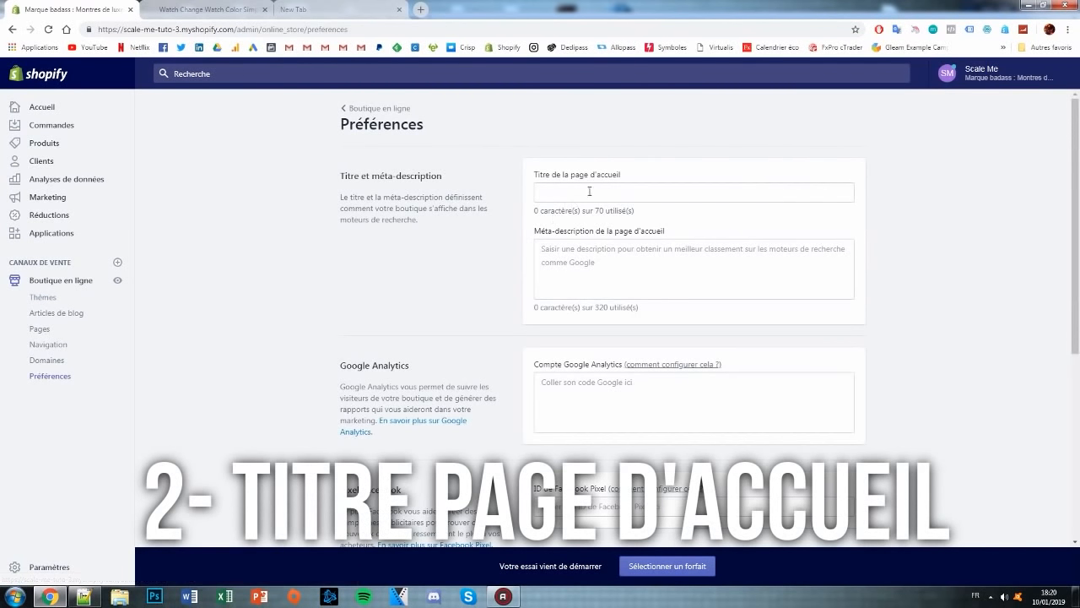
{"action": "left_click", "coordinate": [589, 191]}
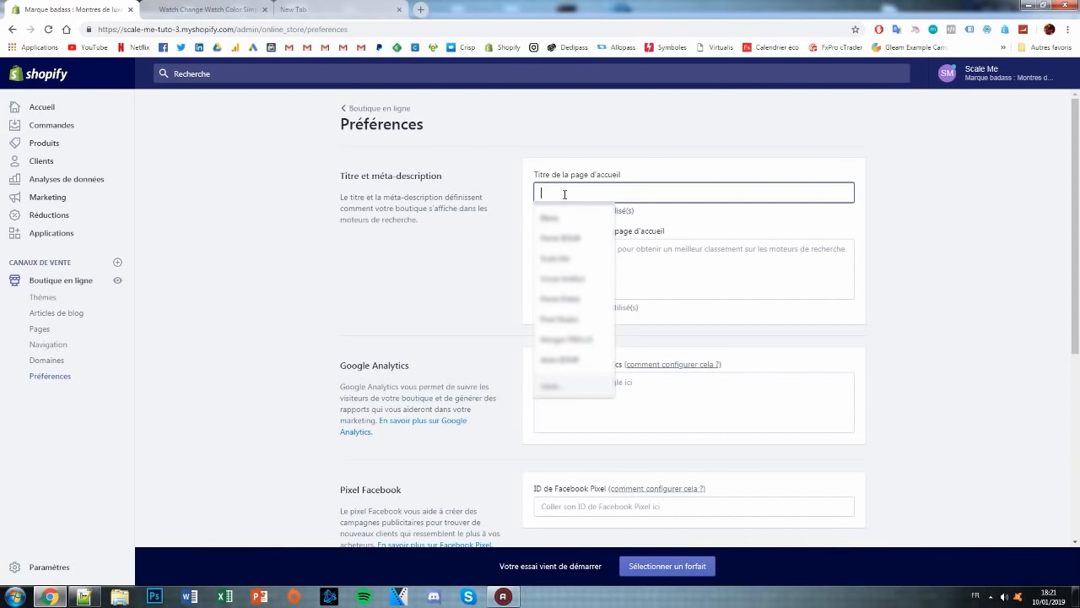
{"action": "type", "text": "Marque badas"}
{"action": "type", "text": "s "}
{"action": "type", "text": "l"}
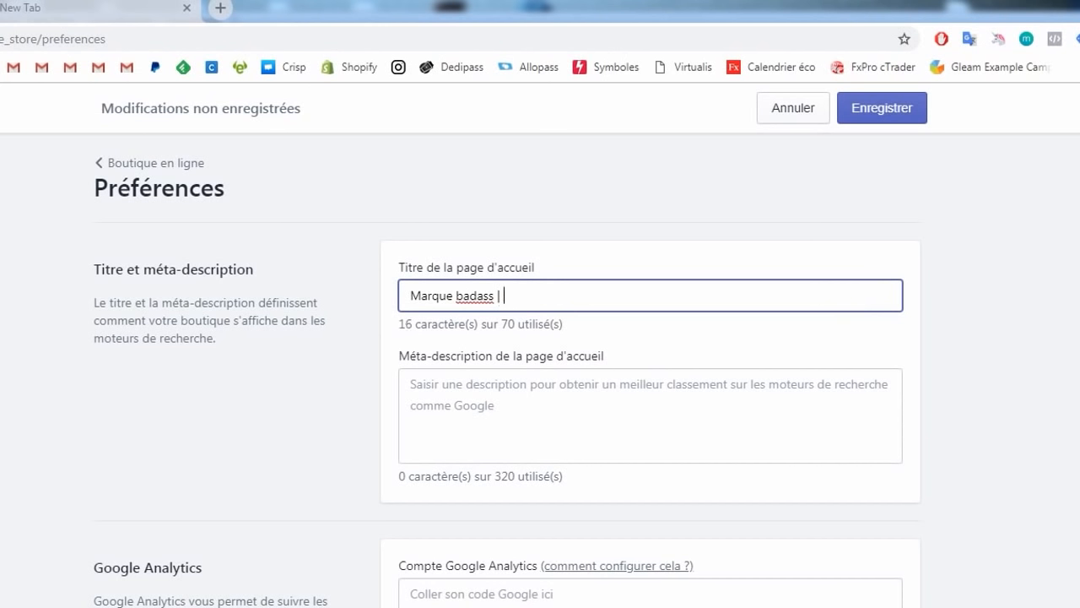
{"action": "type", "text": " Montres de luxe pour femme"}
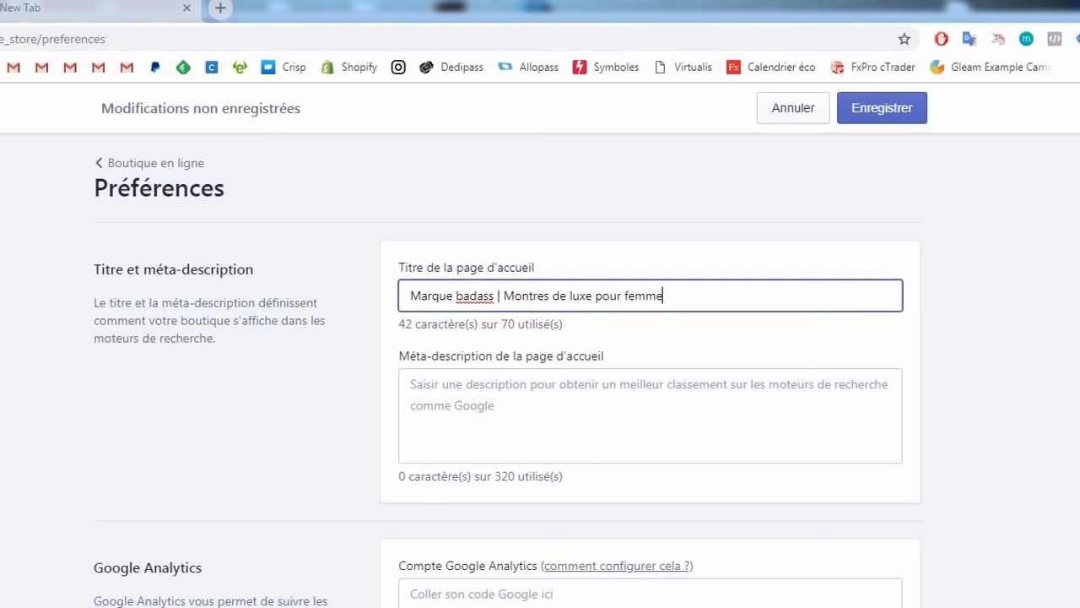
- Examine the home page title's character counter and the meta description field
{"action": "left_click", "coordinate": [498, 328]}
{"action": "left_click", "coordinate": [678, 297]}
{"action": "left_click", "coordinate": [513, 321]}
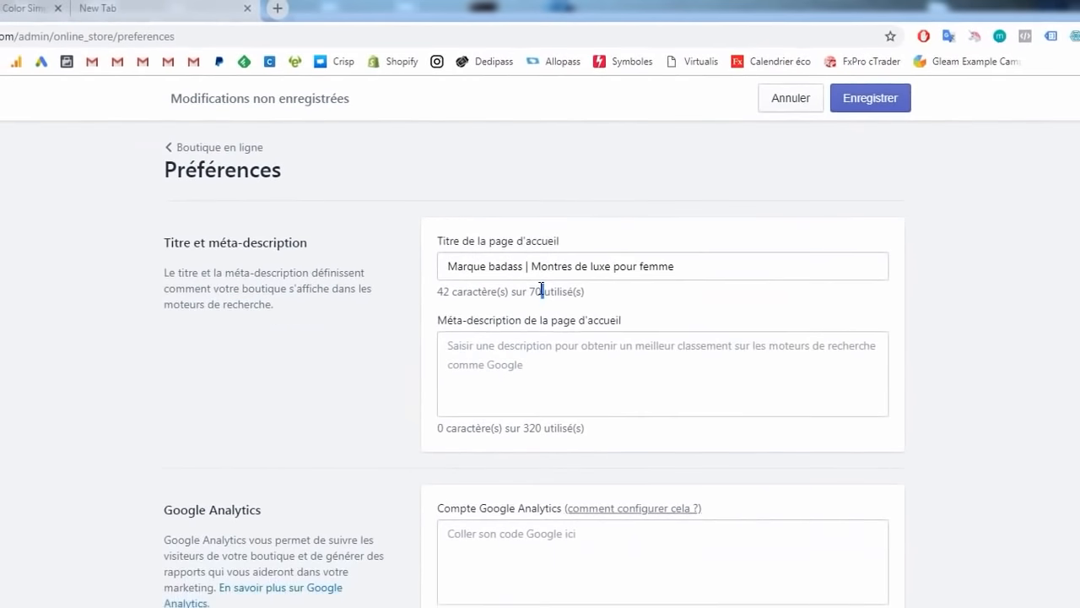
{"action": "triple_click", "coordinate": [542, 291]}
{"action": "left_click", "coordinate": [302, 332]}
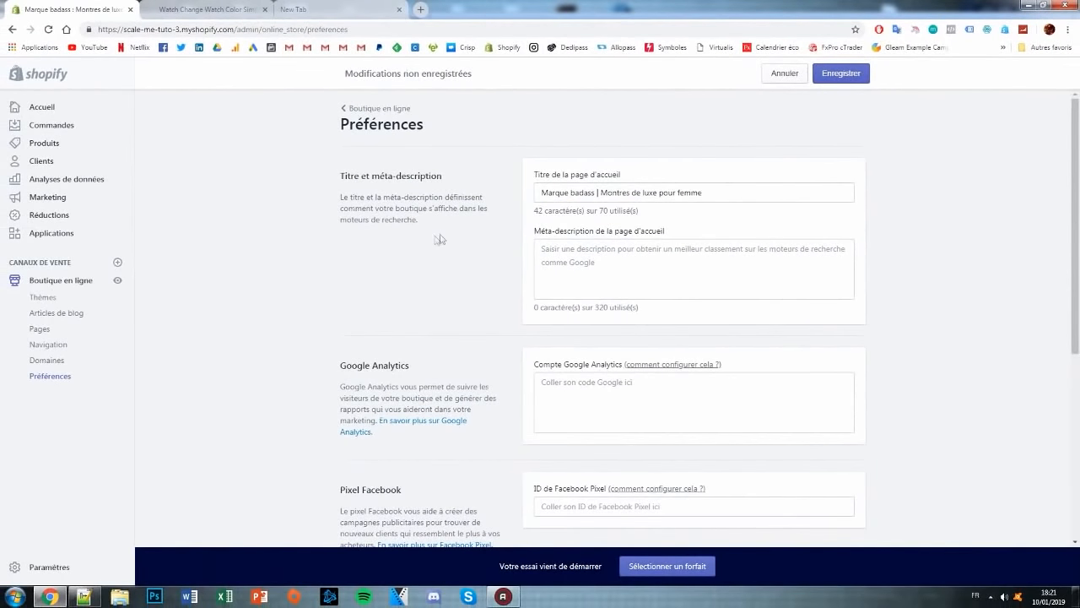
{"action": "left_click", "coordinate": [557, 357]}
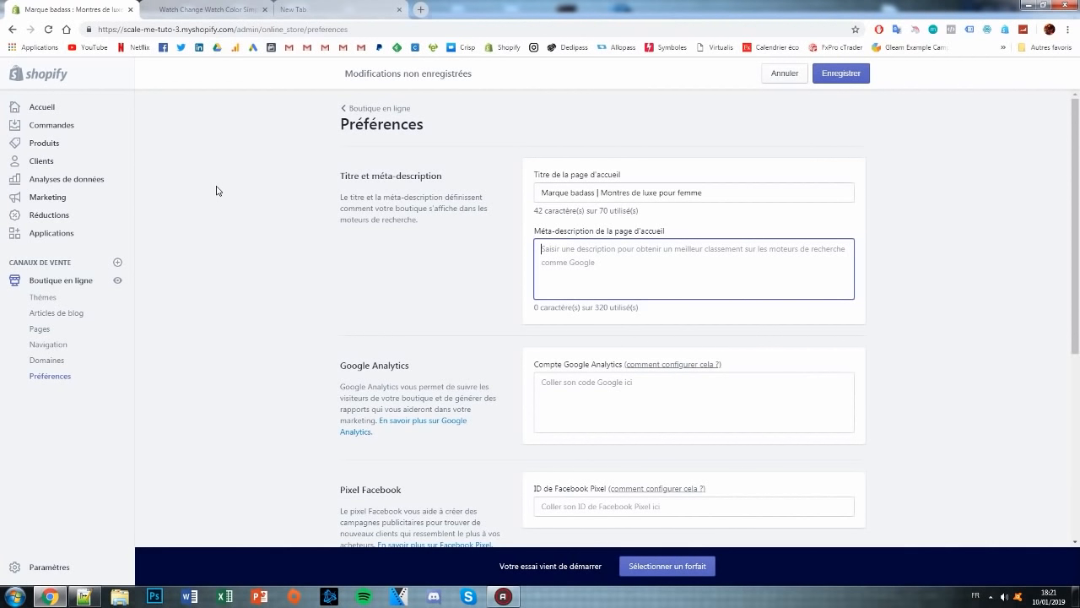
- Change the home page title to "Marque badass | Montres de luxe pour femmes" and save the preferences
{"action": "triple_click", "coordinate": [606, 196]}
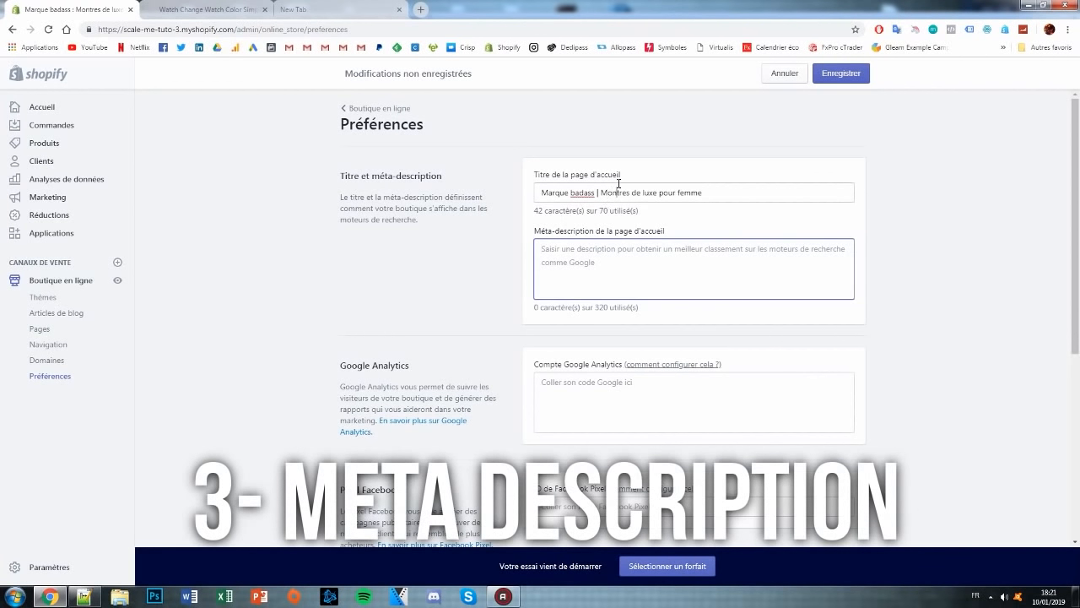
{"action": "left_click", "coordinate": [598, 265]}
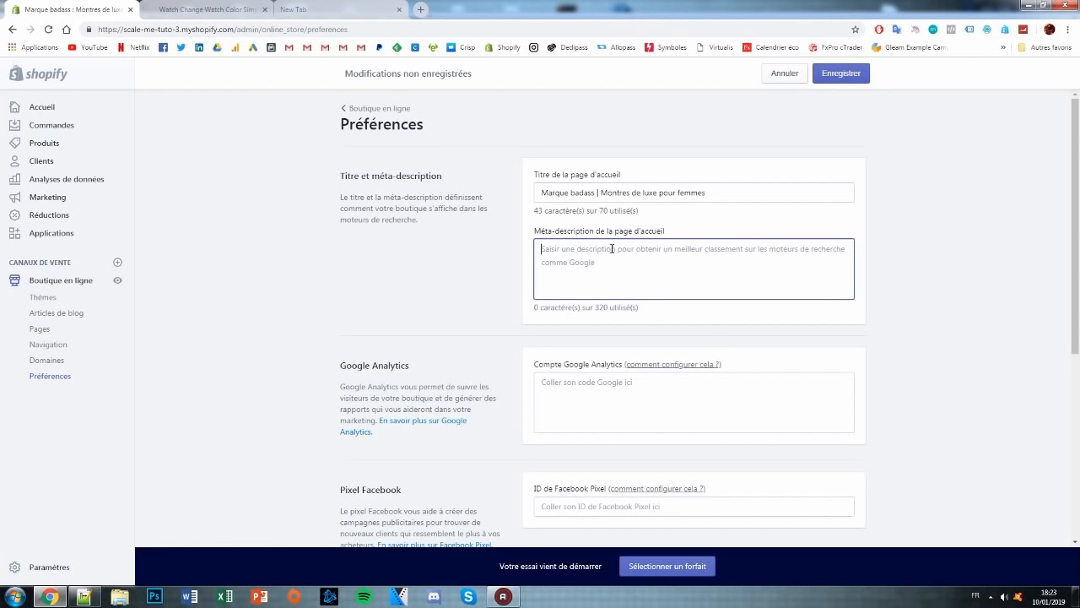
{"action": "left_click", "coordinate": [817, 111]}
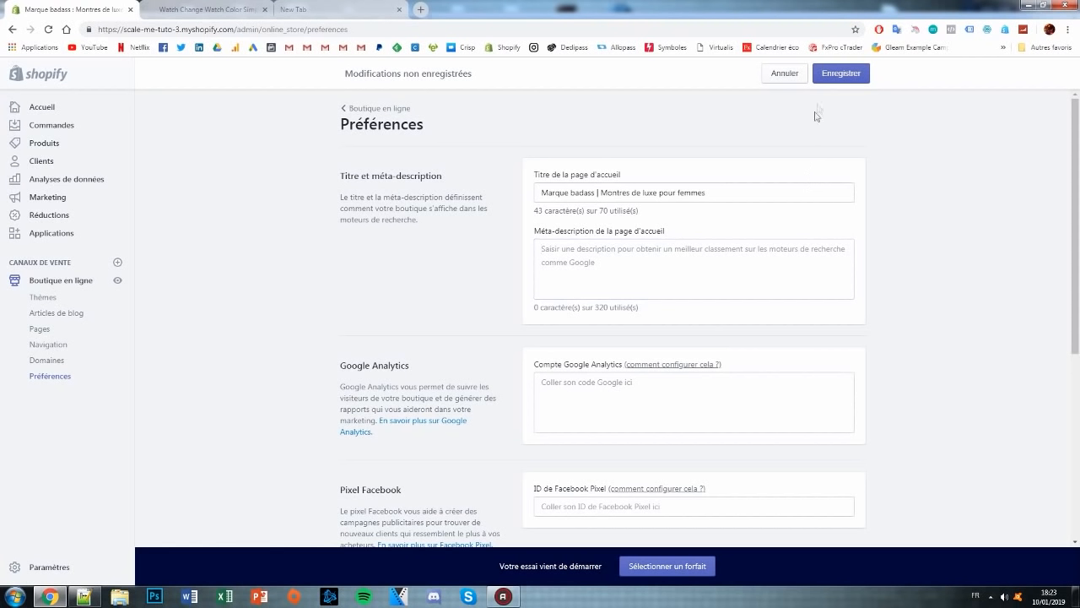
{"action": "left_click", "coordinate": [844, 74]}
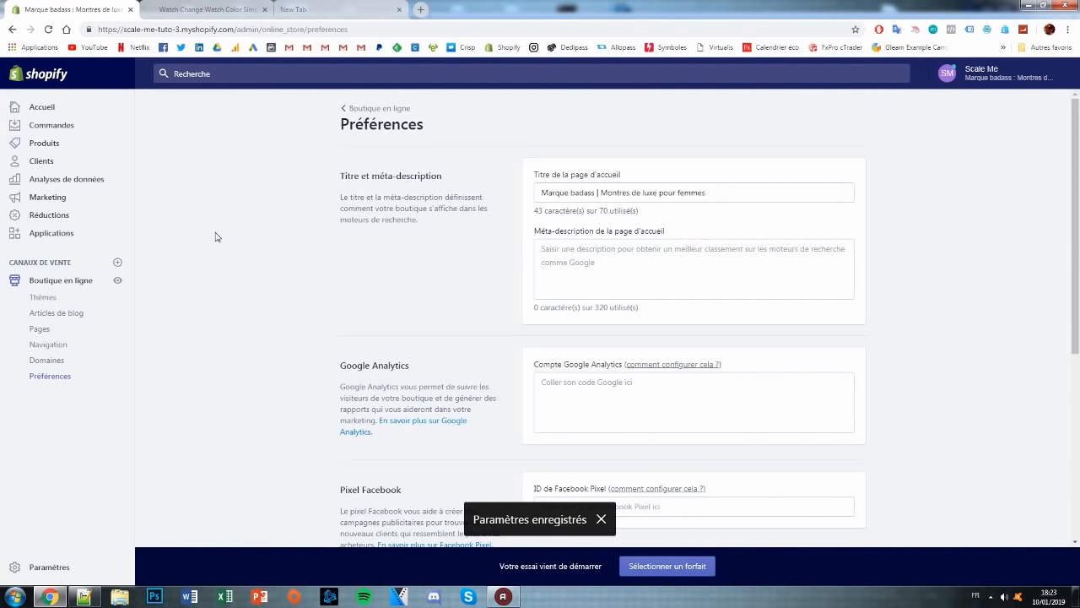
- Open the "Watch Change Watch Color Simple Change" product from the product list and review its title, description and images
{"action": "left_click", "coordinate": [87, 146]}
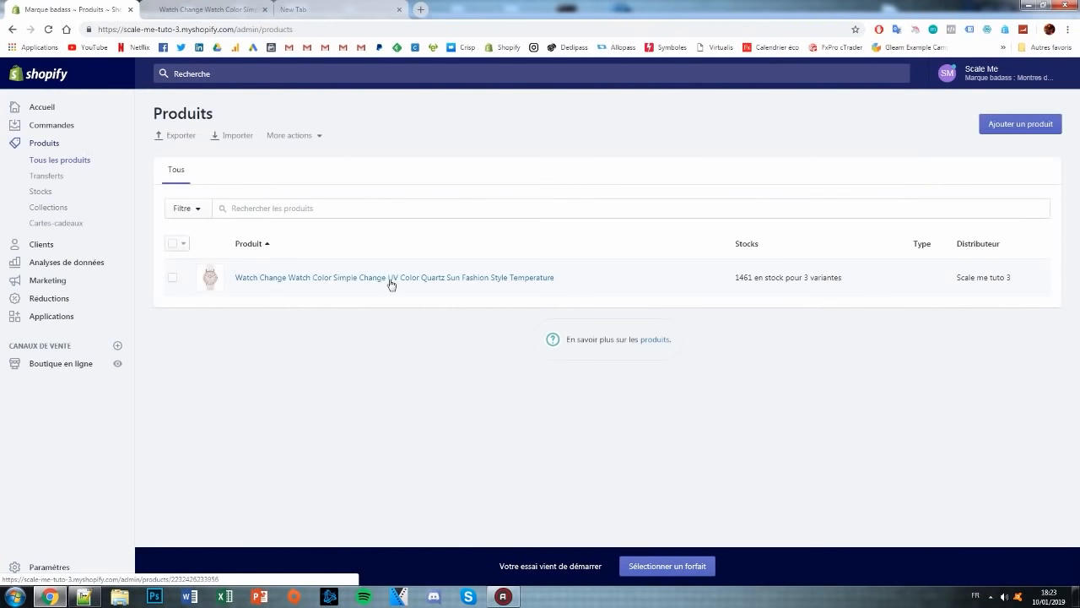
{"action": "left_click", "coordinate": [391, 279]}
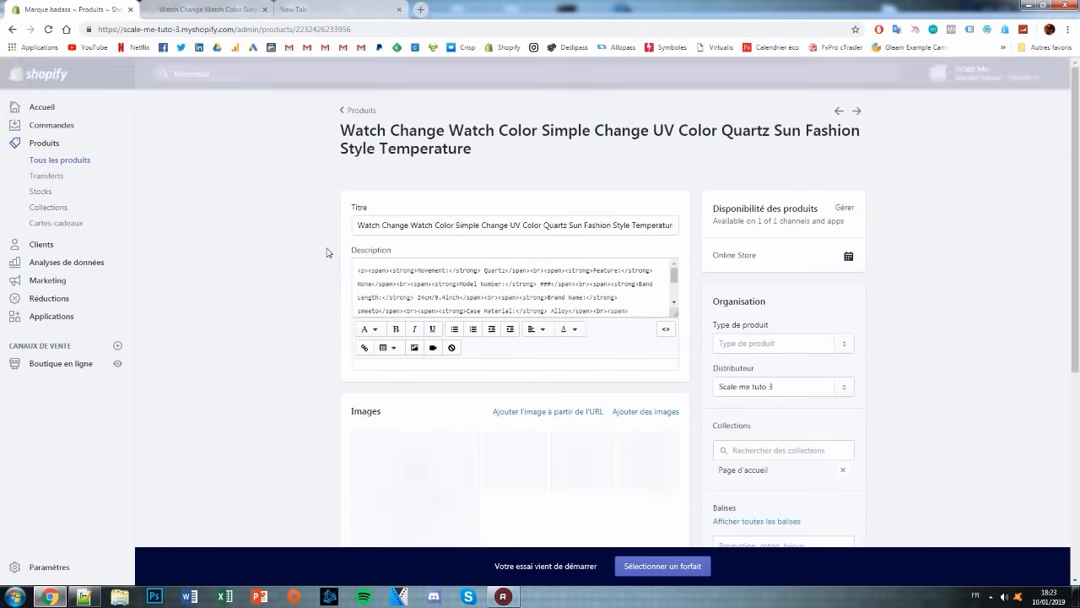
{"action": "scroll", "coordinate": [381, 292], "scroll_direction": "down", "scroll_amount": 2}
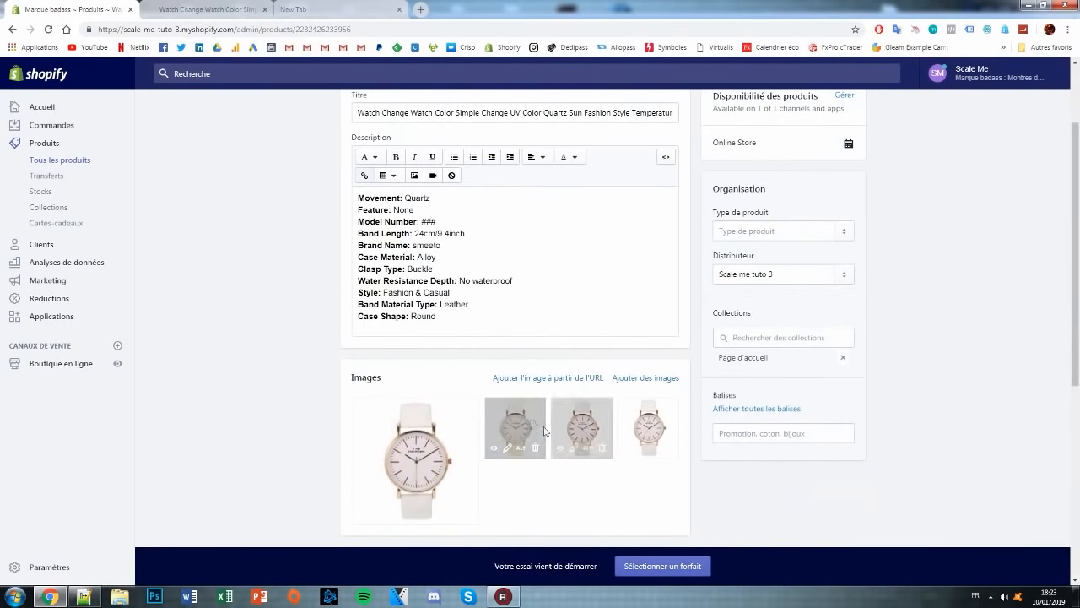
{"action": "scroll", "coordinate": [205, 357], "scroll_direction": "up", "scroll_amount": 2}
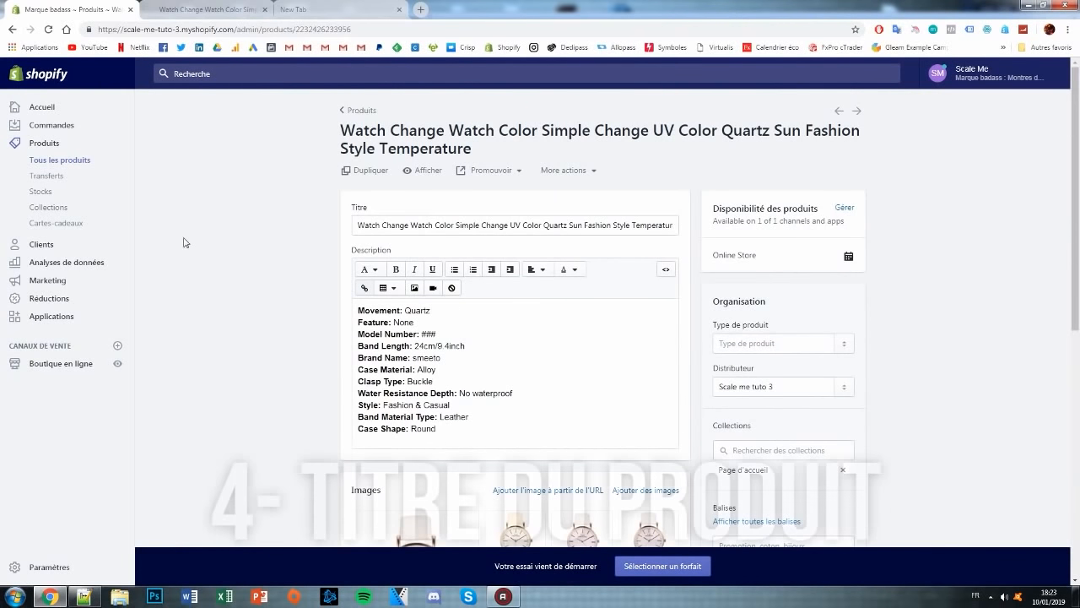
{"action": "triple_click", "coordinate": [384, 228]}
{"action": "left_click", "coordinate": [234, 230]}
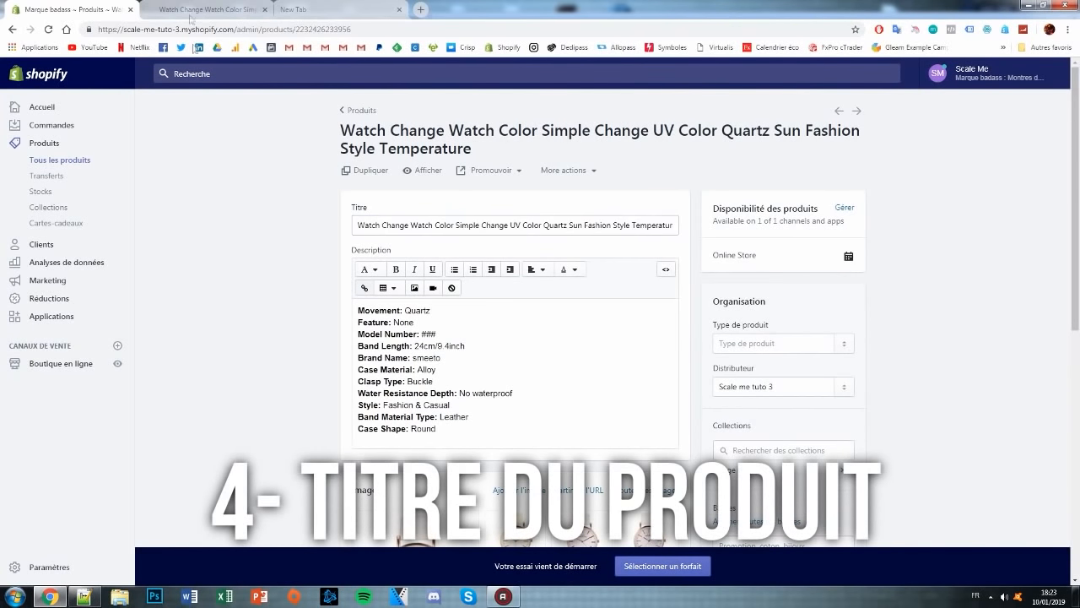
- Examine the product title on the storefront product page
{"action": "left_click", "coordinate": [207, 10]}
{"action": "left_click_drag", "start_coordinate": [548, 141], "coordinate": [675, 225]}
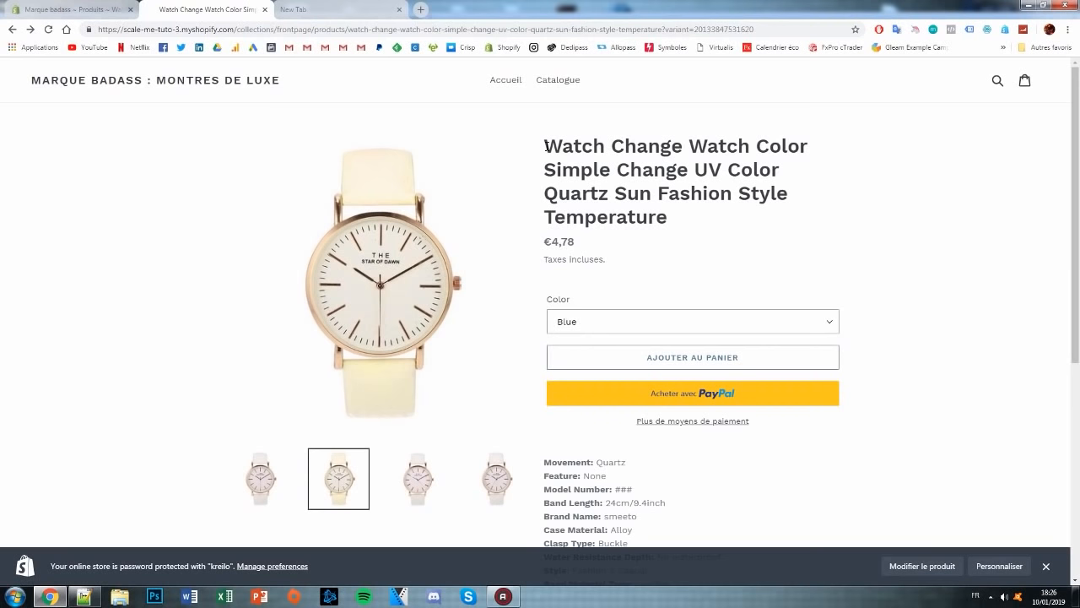
{"action": "mouse_move", "coordinate": [547, 146]}
{"action": "left_mouse_down"}
{"action": "mouse_move", "coordinate": [611, 149]}
{"action": "mouse_move", "coordinate": [686, 220]}
{"action": "mouse_move", "coordinate": [550, 169]}
{"action": "mouse_move", "coordinate": [546, 140]}
{"action": "left_mouse_up"}
{"action": "left_click", "coordinate": [686, 221]}
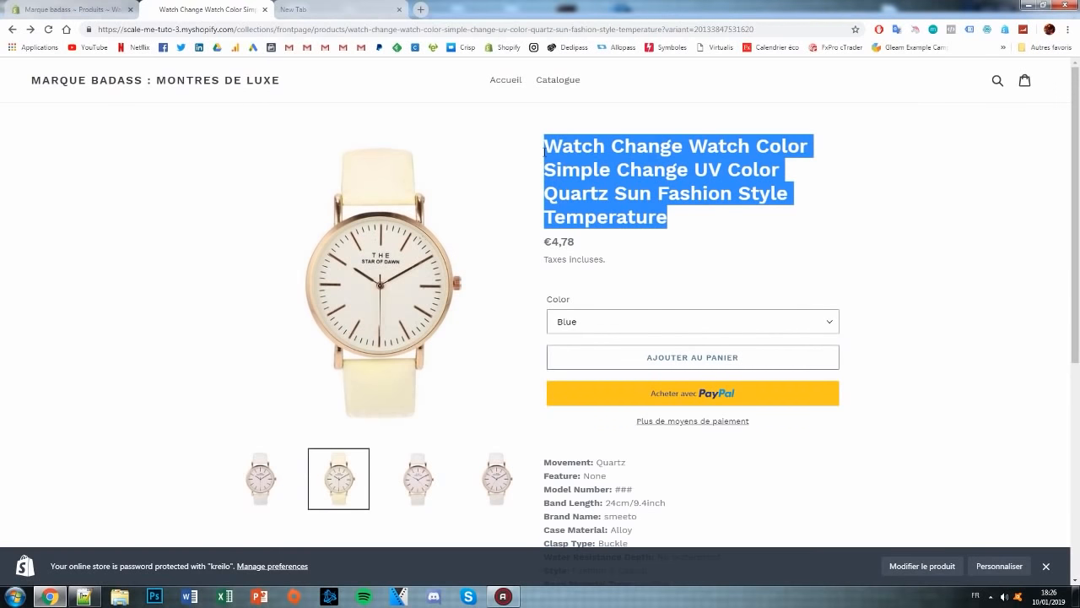
{"action": "left_click", "coordinate": [545, 144]}
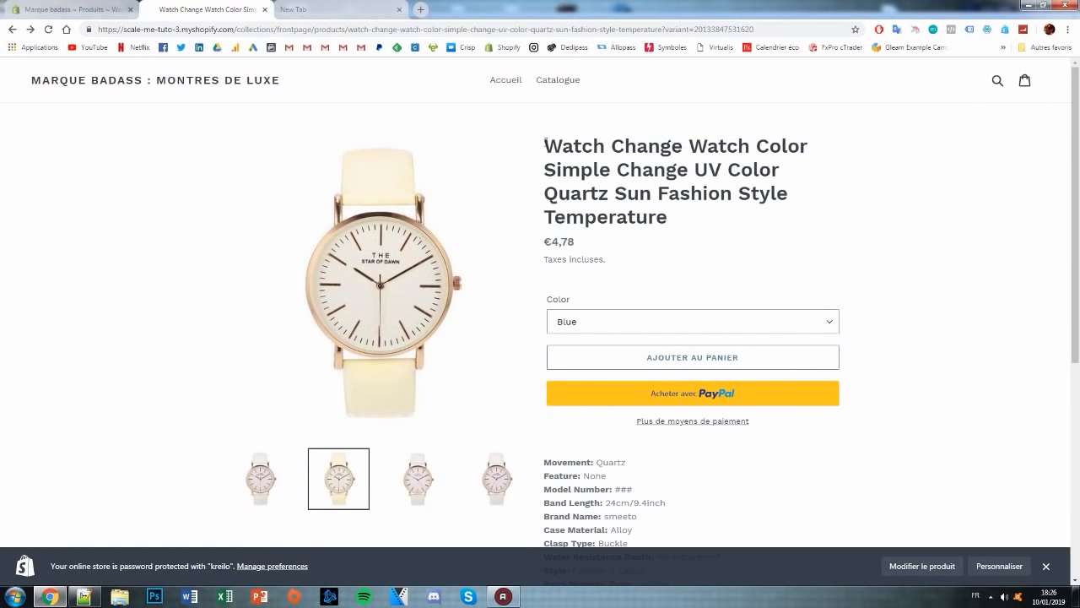
{"action": "left_click_drag", "start_coordinate": [545, 144], "coordinate": [670, 217]}
{"action": "left_click", "coordinate": [682, 221]}
{"action": "left_click_drag", "start_coordinate": [681, 221], "coordinate": [537, 141]}
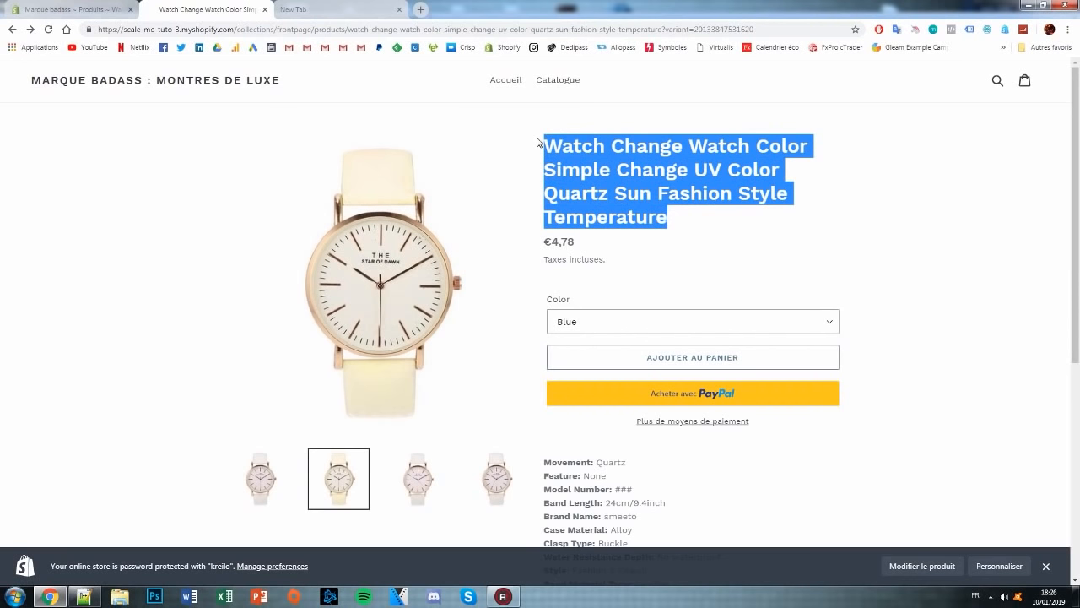
{"action": "left_click", "coordinate": [537, 142]}
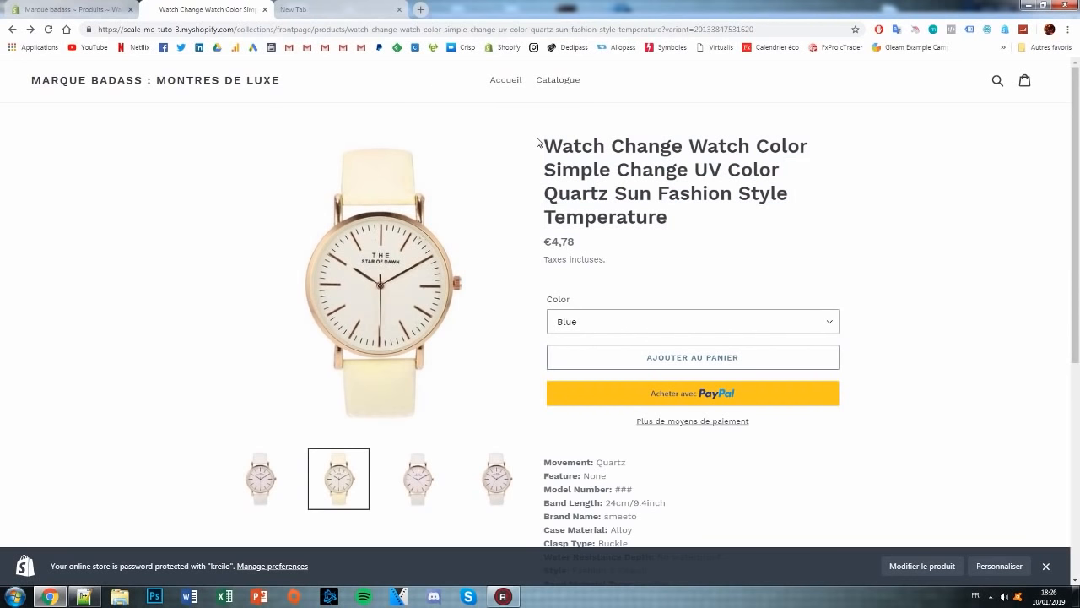
- Rename the product "Montre MARQUE BADASS TM - Cuir naturel bio", consulting the storefront title's keywords such as "Quartz"
{"action": "left_click", "coordinate": [72, 9]}
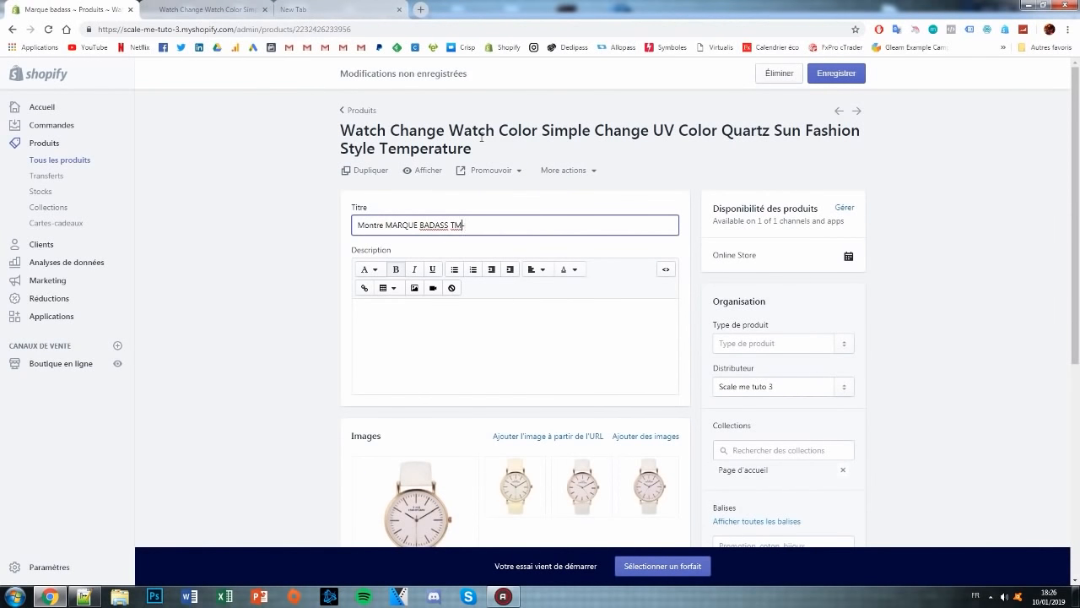
{"action": "type", "text": "-"}
{"action": "left_click", "coordinate": [210, 10]}
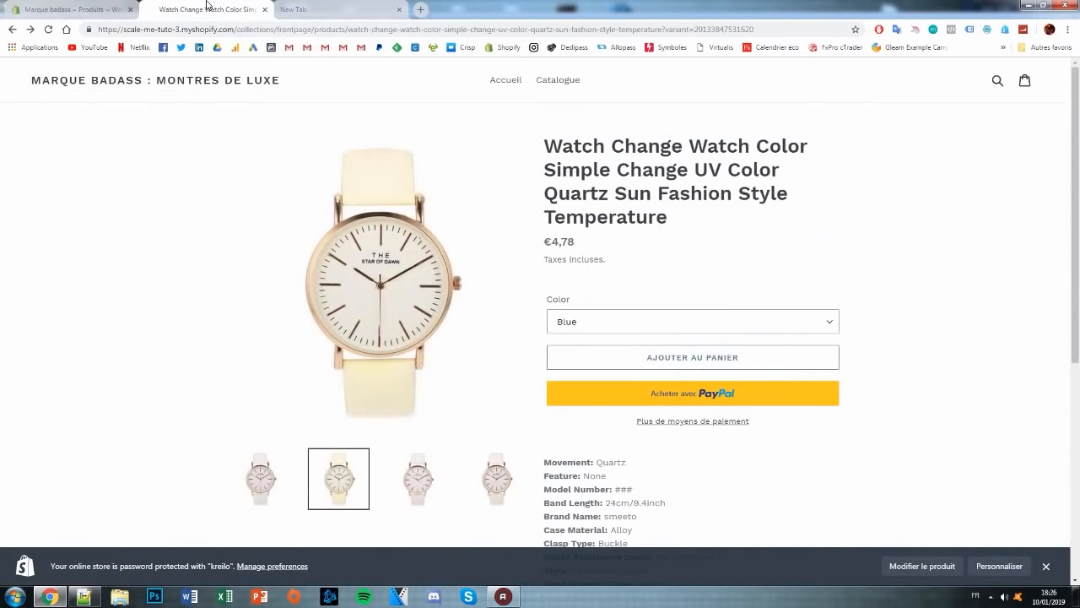
{"action": "left_click", "coordinate": [88, 10]}
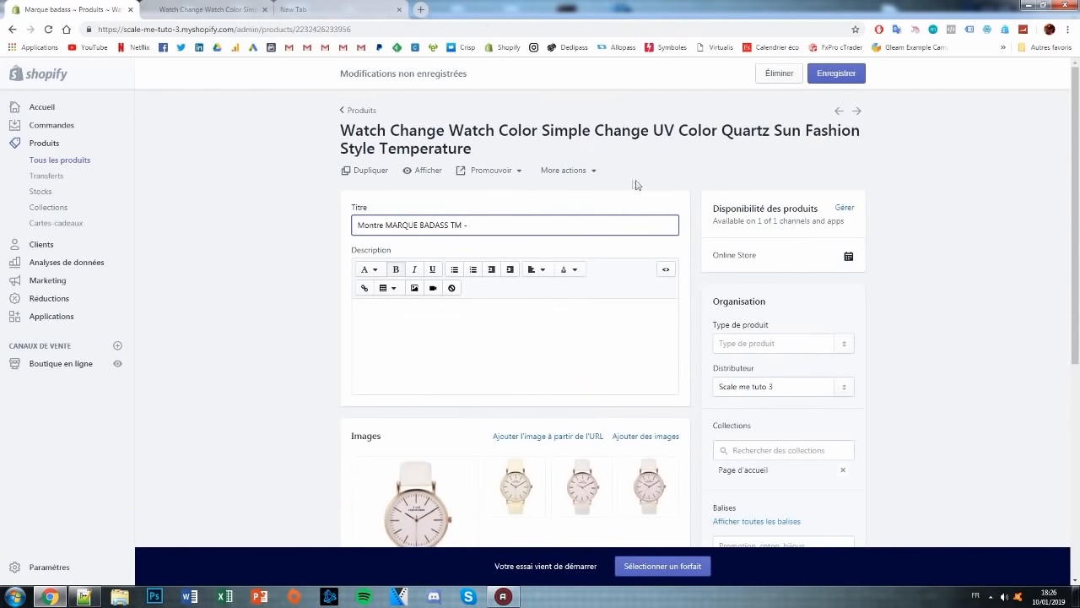
{"action": "left_click", "coordinate": [207, 9]}
{"action": "left_click_drag", "start_coordinate": [543, 145], "coordinate": [626, 173]}
{"action": "left_click", "coordinate": [718, 213]}
{"action": "double_click", "coordinate": [574, 184]}
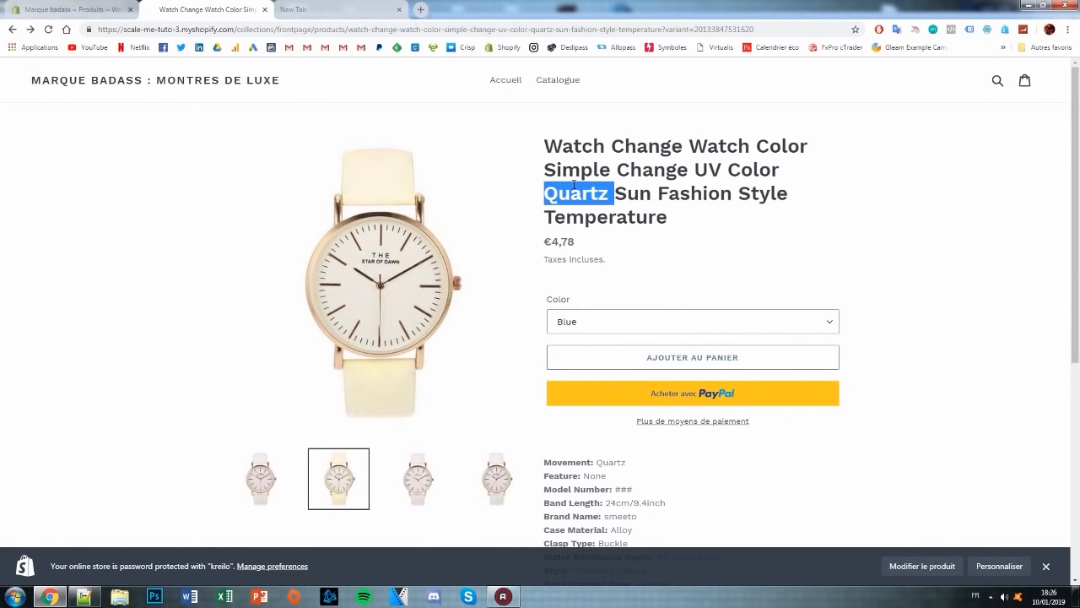
{"action": "left_click", "coordinate": [72, 10]}
{"action": "type", "text": "Cuir nature"}
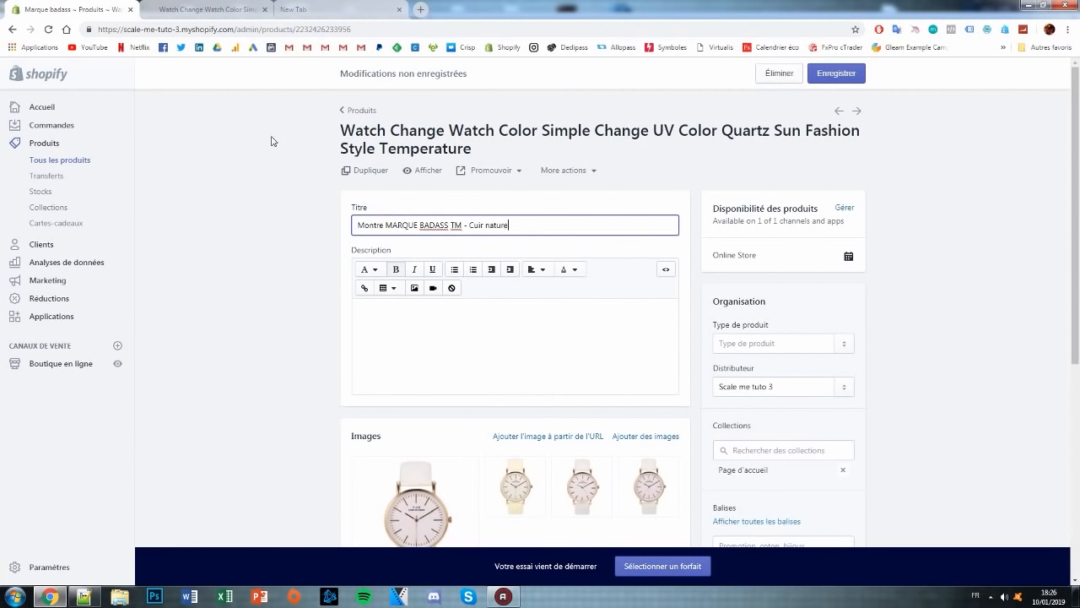
{"action": "type", "text": "l bio"}
- Go to the product description field and look at the specification list on the storefront product page
{"action": "left_click", "coordinate": [403, 381]}
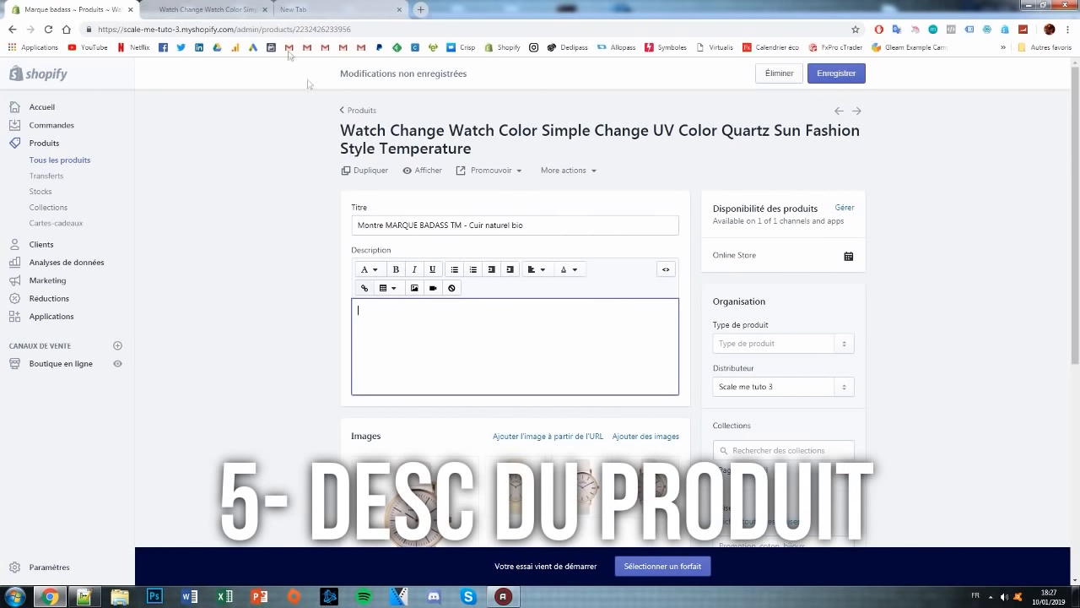
{"action": "left_click", "coordinate": [221, 11]}
{"action": "scroll", "coordinate": [506, 185], "scroll_direction": "down", "scroll_amount": 2}
{"action": "left_click", "coordinate": [545, 351]}
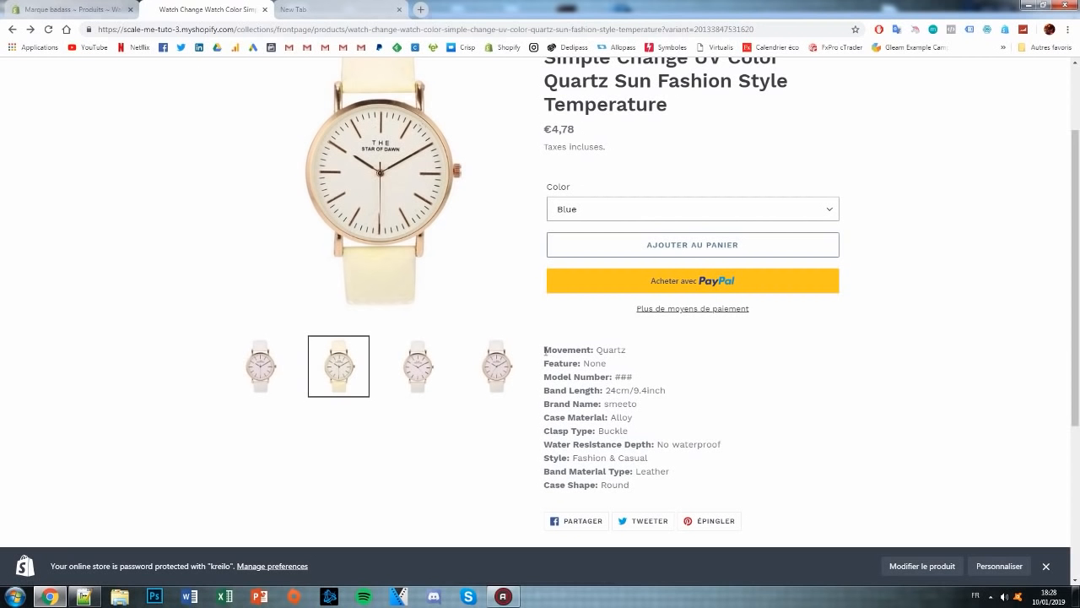
- Open the product's search engine listing for editing and enter the page title "Montre MARQUE BADASS TM - Cuir naturel bio"
{"action": "key", "text": "ctrl+shift+Tab"}
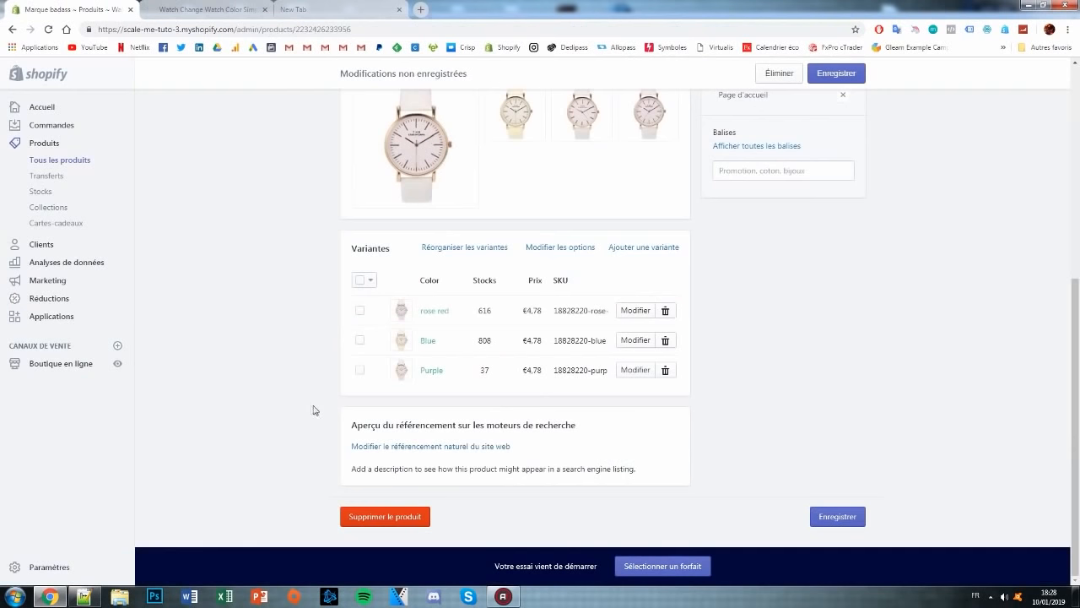
{"action": "left_click", "coordinate": [404, 448]}
{"action": "scroll", "coordinate": [495, 366], "scroll_direction": "down", "scroll_amount": 2}
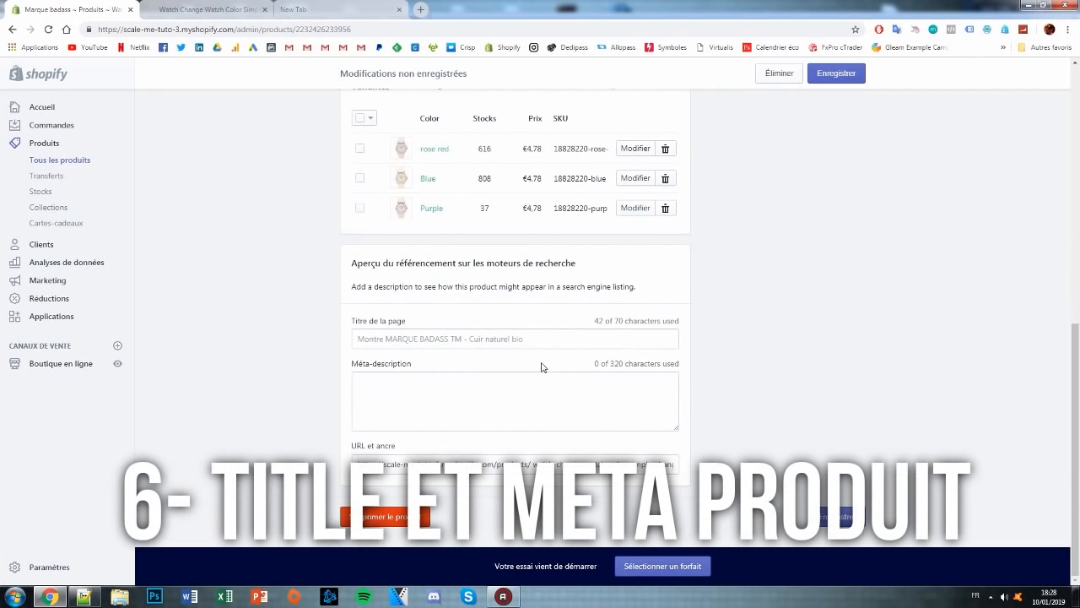
{"action": "left_click", "coordinate": [488, 338]}
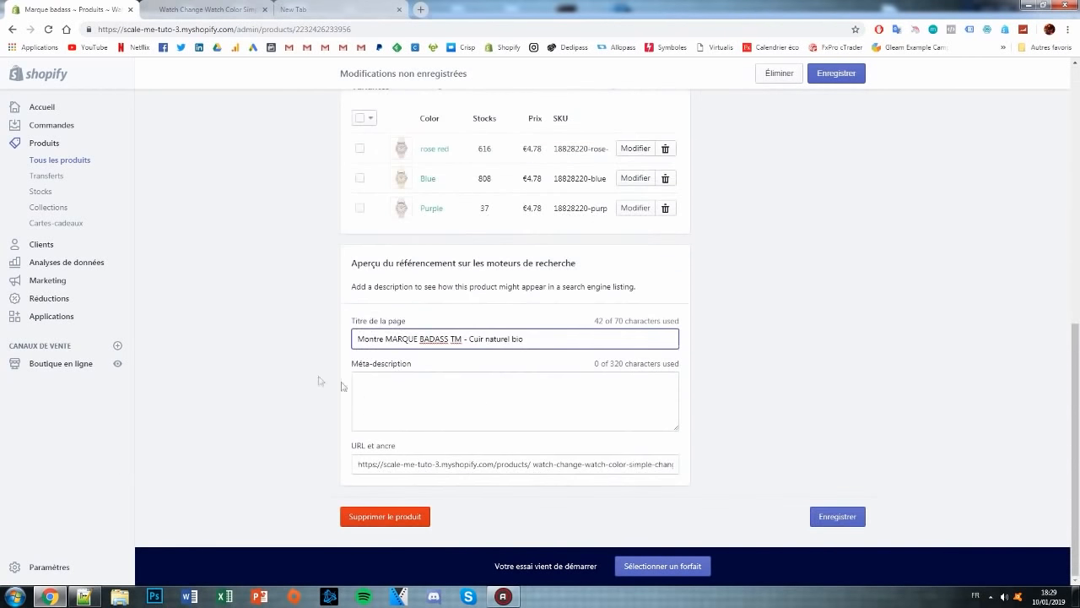
{"action": "left_click", "coordinate": [185, 6]}
- Append the placeholder "dsqdqsdq sdqs" and "| Meilleur que MVMT" to the product's page title
{"action": "left_click_drag", "start_coordinate": [361, 338], "coordinate": [445, 338]}
{"action": "left_click", "coordinate": [571, 336]}
{"action": "type", "text": "dsqdqsdq sdqs "}
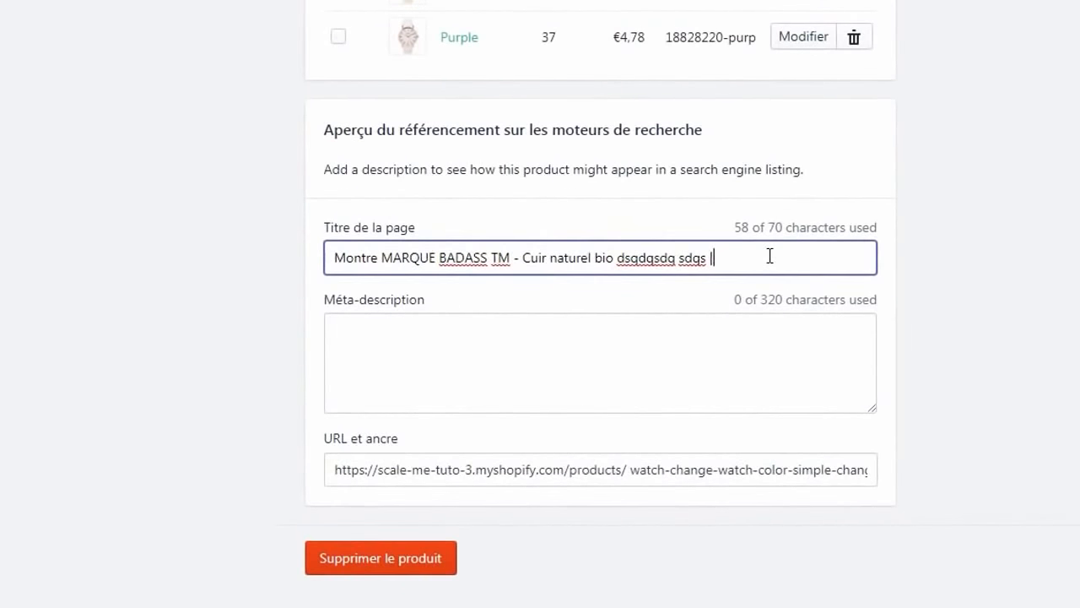
{"action": "type", "text": "l"}
{"action": "type", "text": "MVMT"}
{"action": "left_click", "coordinate": [715, 256]}
{"action": "type", "text": "Meilleur que"}
{"action": "left_click", "coordinate": [988, 261]}
- Shorten the page title's placeholder text to "dsqdq" and keep a space before "| Meilleur que MVMT"
{"action": "left_click", "coordinate": [692, 260]}
{"action": "key", "text": "BackSpace"}
{"action": "key", "text": "BackSpace"}
{"action": "key", "text": "BackSpace"}
{"action": "key", "text": "BackSpace"}
{"action": "key", "text": "BackSpace"}
{"action": "key", "text": "BackSpace"}
{"action": "key", "text": "BackSpace"}
{"action": "key", "text": "BackSpace"}
{"action": "key", "text": "BackSpace"}
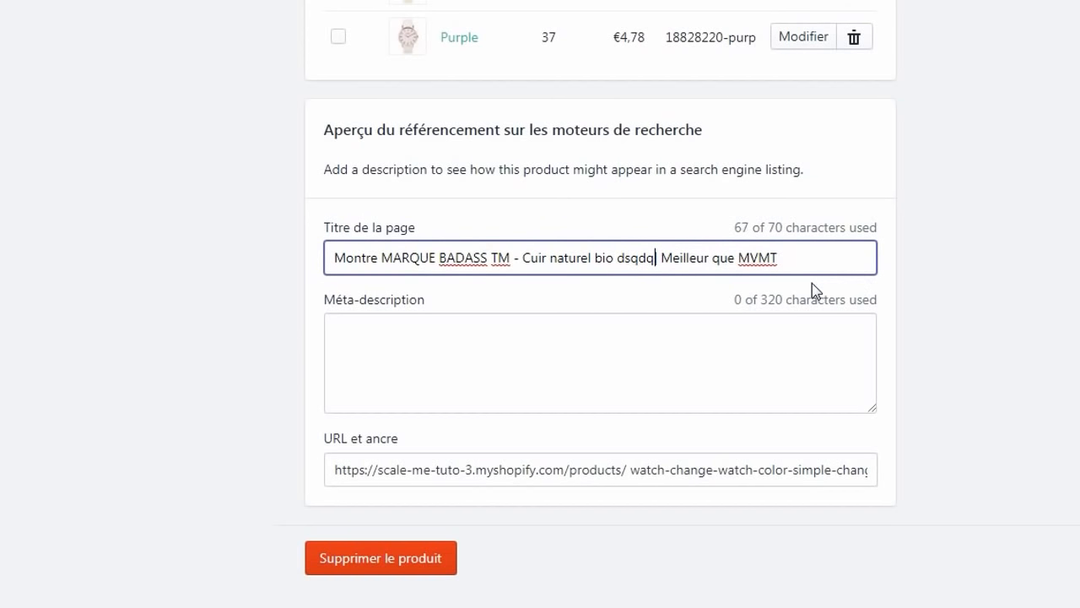
{"action": "left_click", "coordinate": [1013, 270]}
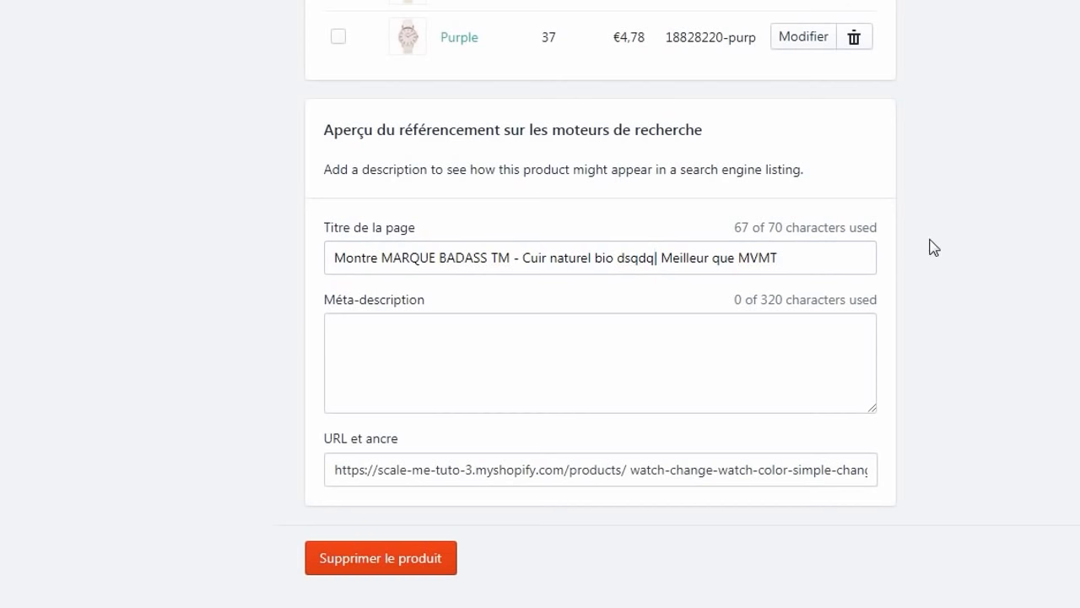
{"action": "left_click", "coordinate": [649, 255]}
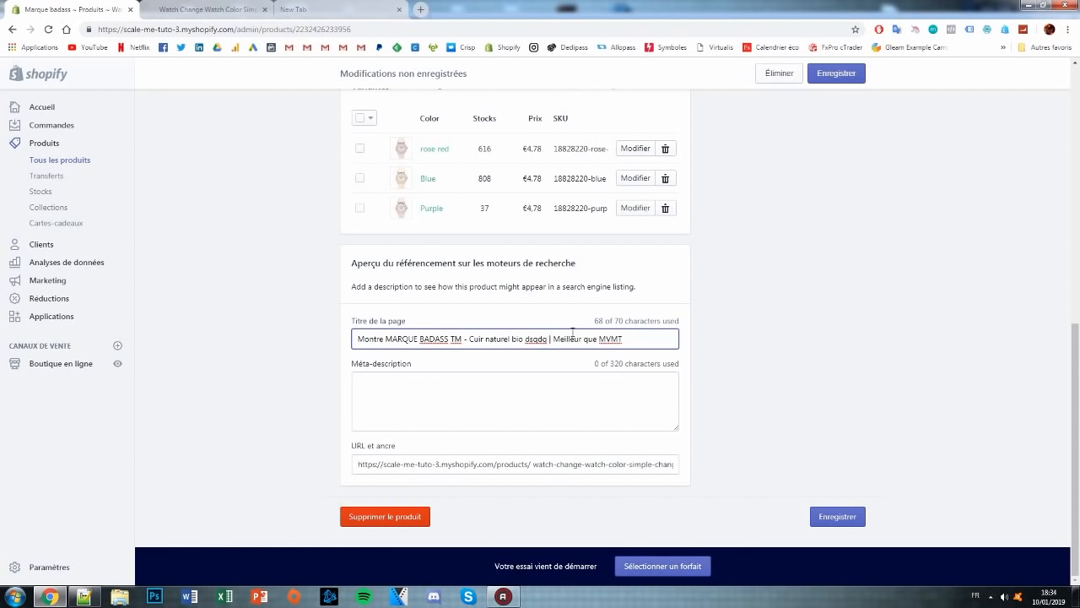
- Examine the keywords "Montre" and "Cuir naturel bio" in the page title and the product's meta description field
{"action": "left_click_drag", "start_coordinate": [470, 339], "coordinate": [523, 339]}
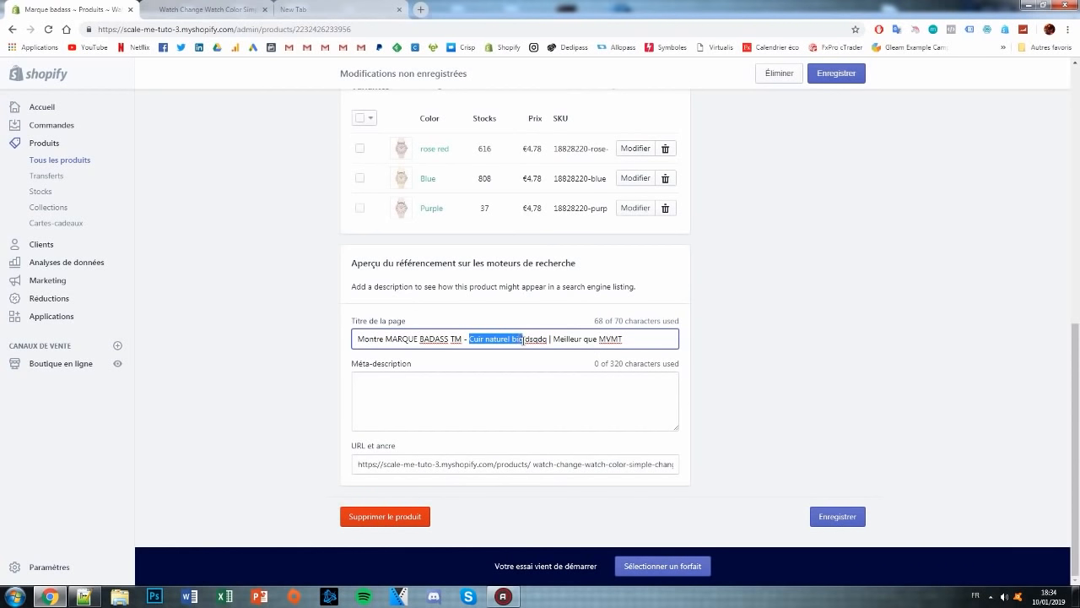
{"action": "left_click", "coordinate": [400, 390]}
{"action": "left_click", "coordinate": [610, 337]}
{"action": "double_click", "coordinate": [371, 339]}
{"action": "double_click", "coordinate": [477, 339]}
{"action": "left_click", "coordinate": [744, 341]}
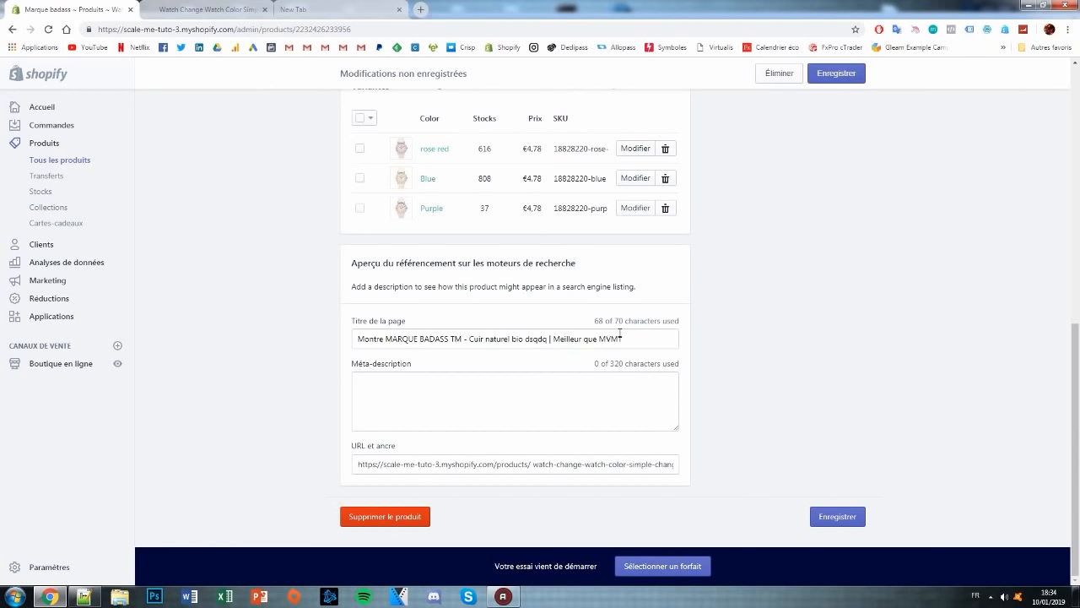
{"action": "left_click", "coordinate": [510, 388]}
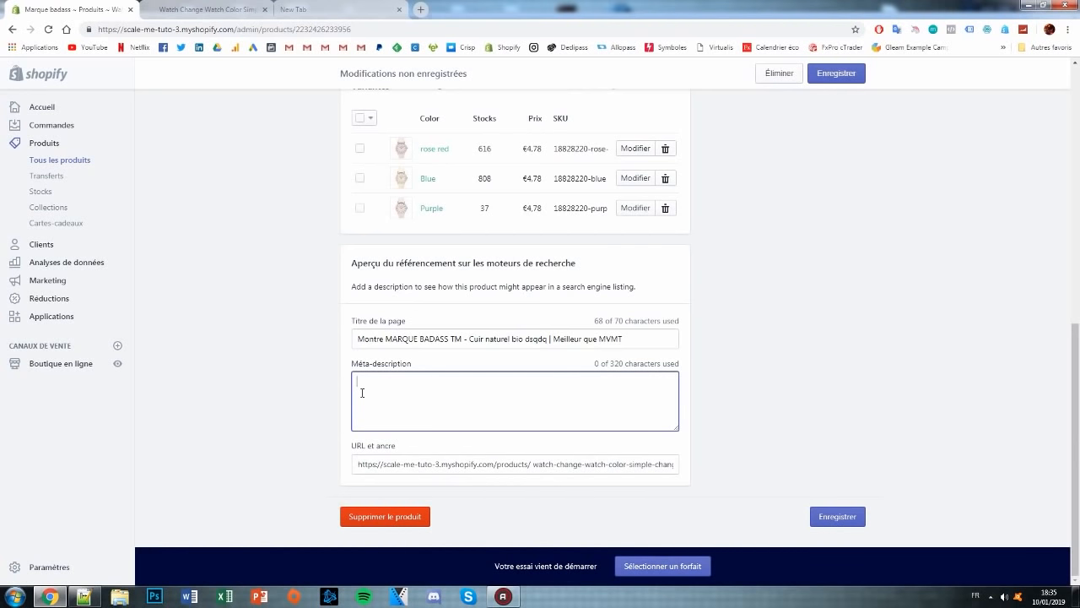
- Set the product's URL handle to "montre-marque-cuir-naturel" with the redirect from the old address enabled, and save the product
{"action": "triple_click", "coordinate": [585, 462]}
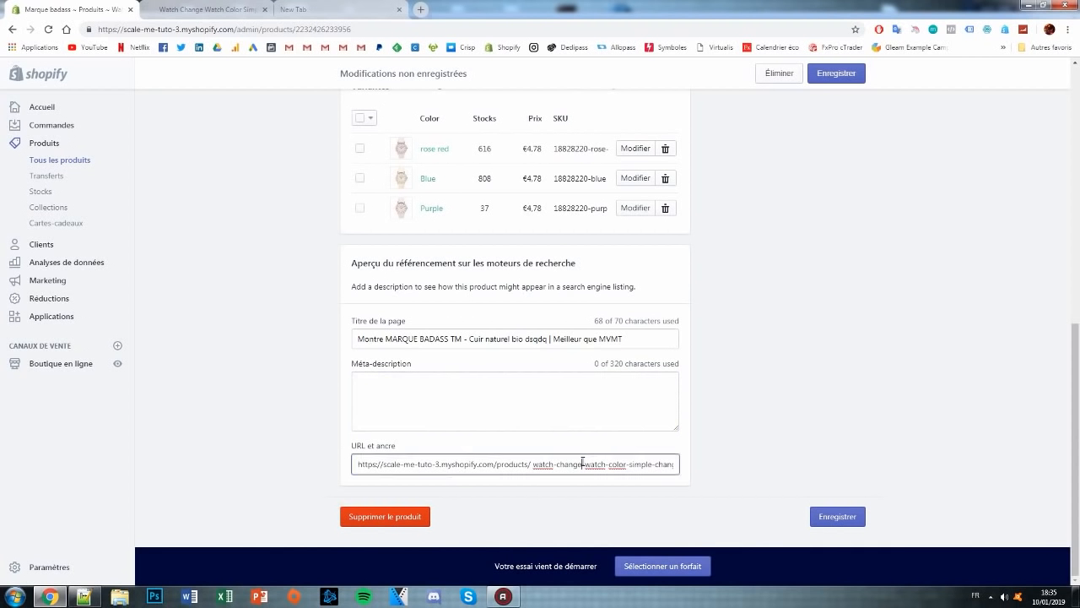
{"action": "key", "text": "BackSpace"}
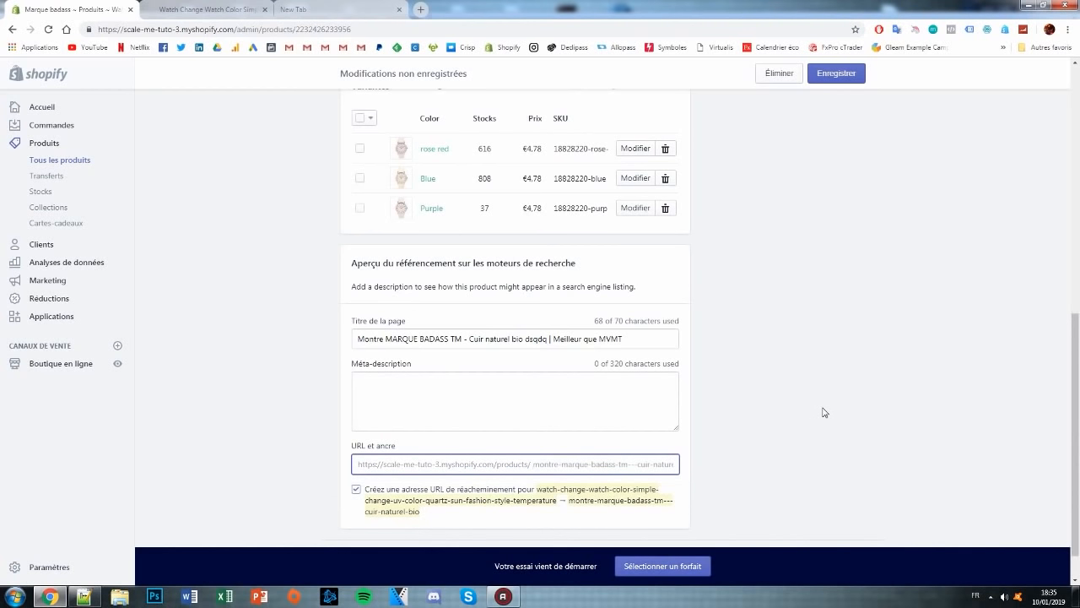
{"action": "type", "text": "montre"}
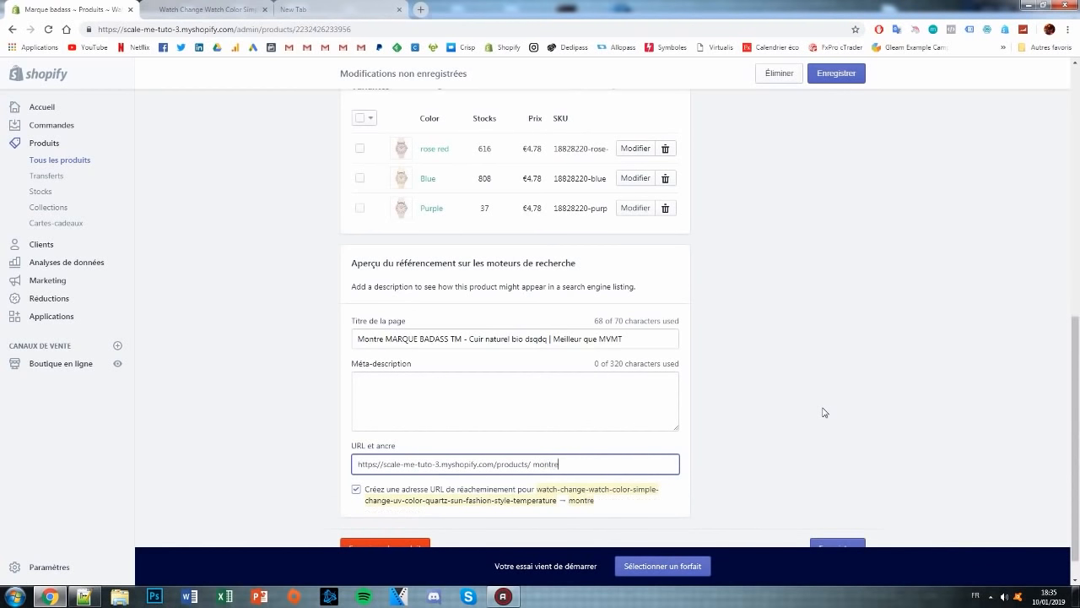
{"action": "type", "text": "-marque-cuir-naturel"}
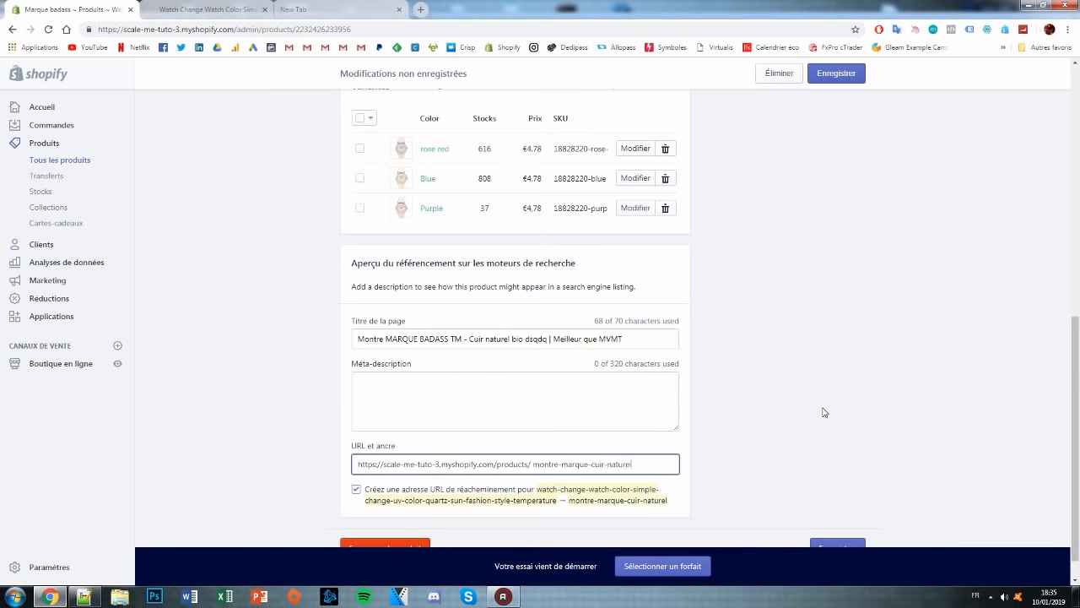
{"action": "scroll", "coordinate": [825, 412], "scroll_direction": "down", "scroll_amount": 1}
{"action": "left_click", "coordinate": [836, 72]}
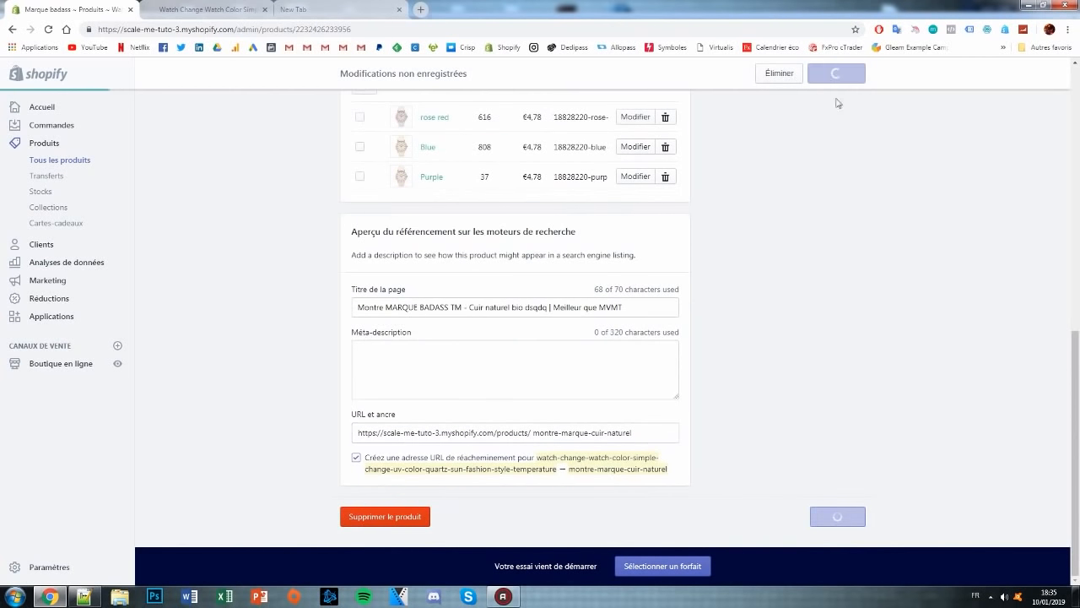
- Set the main product image's alt text to "montre blanche cuir femme nom de marque"
{"action": "scroll", "coordinate": [827, 341], "scroll_direction": "up", "scroll_amount": 3}
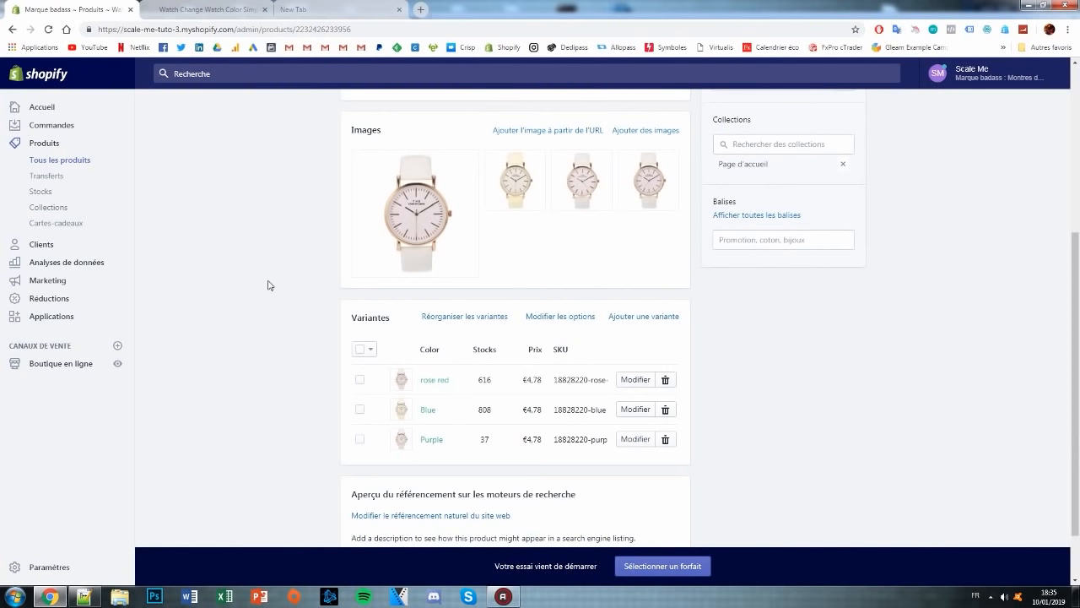
{"action": "mouse_move", "coordinate": [441, 205]}
{"action": "left_click", "coordinate": [418, 270]}
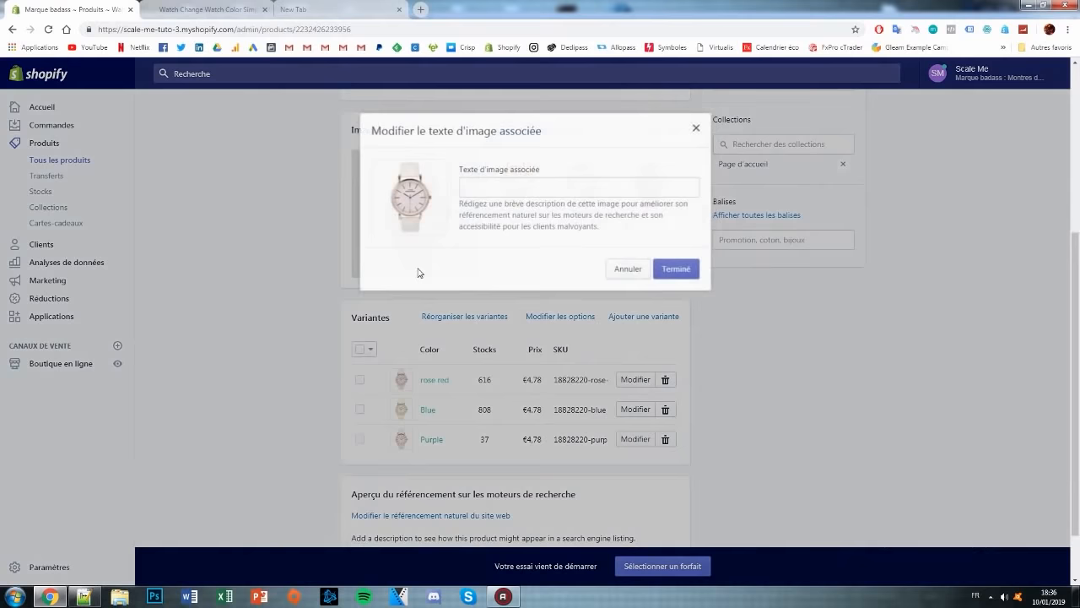
{"action": "left_click", "coordinate": [479, 189]}
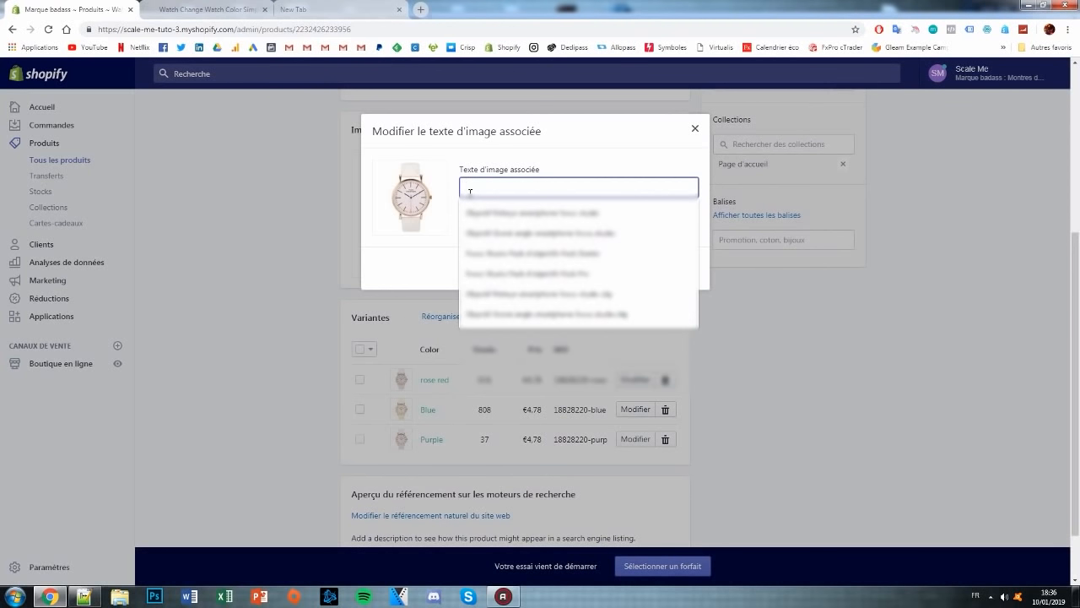
{"action": "type", "text": "montre blanche"}
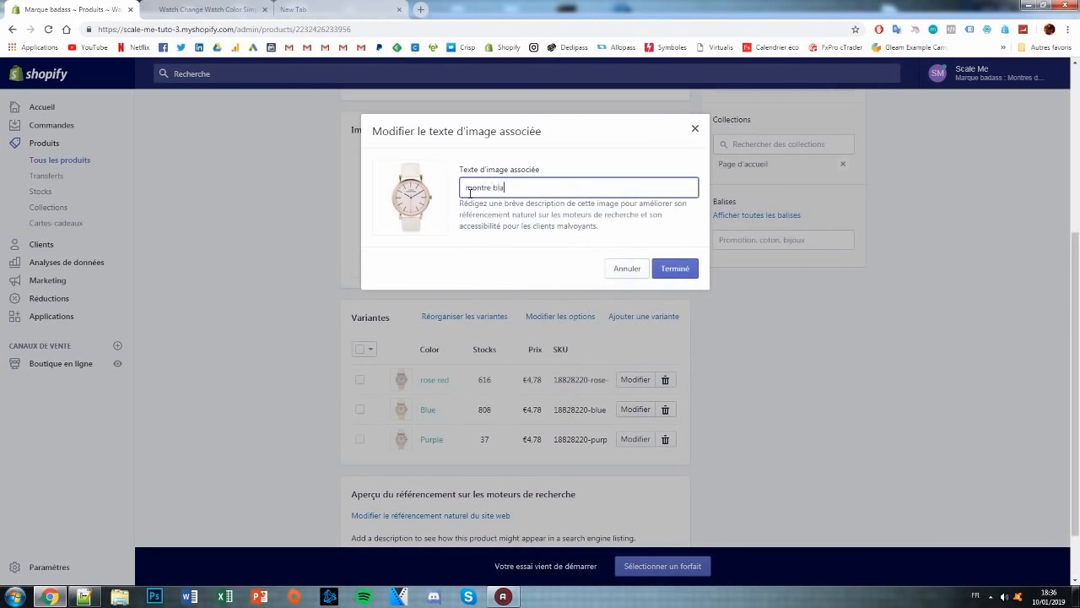
{"action": "type", "text": " cuir femme nom de marque montre"}
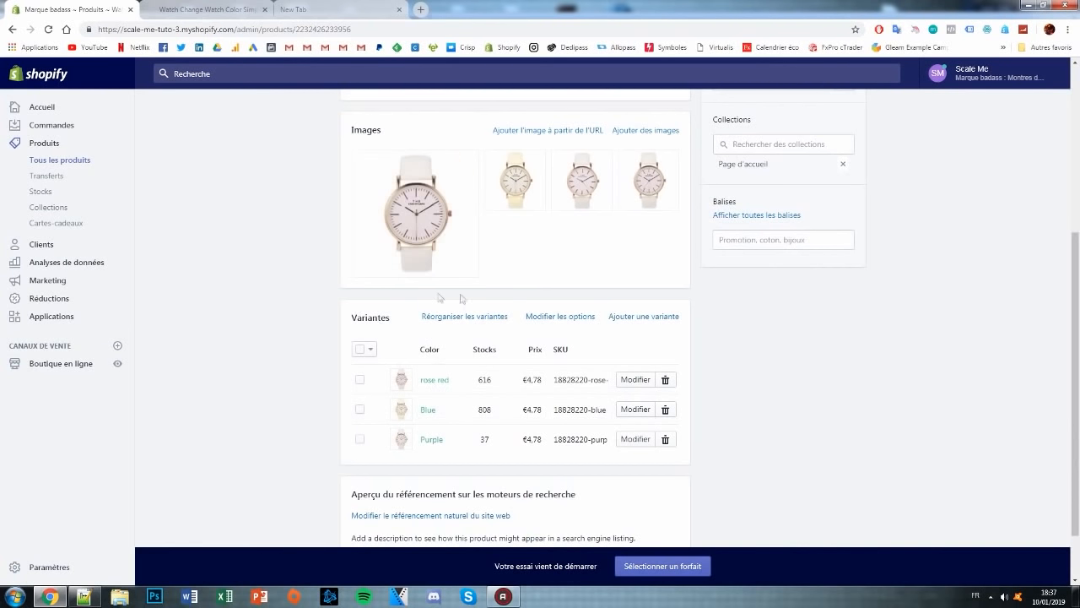
- Reopen the main product image's alt text, review its wording, and close the dialog without saving changes
{"action": "mouse_move", "coordinate": [426, 273]}
{"action": "left_click", "coordinate": [427, 269]}
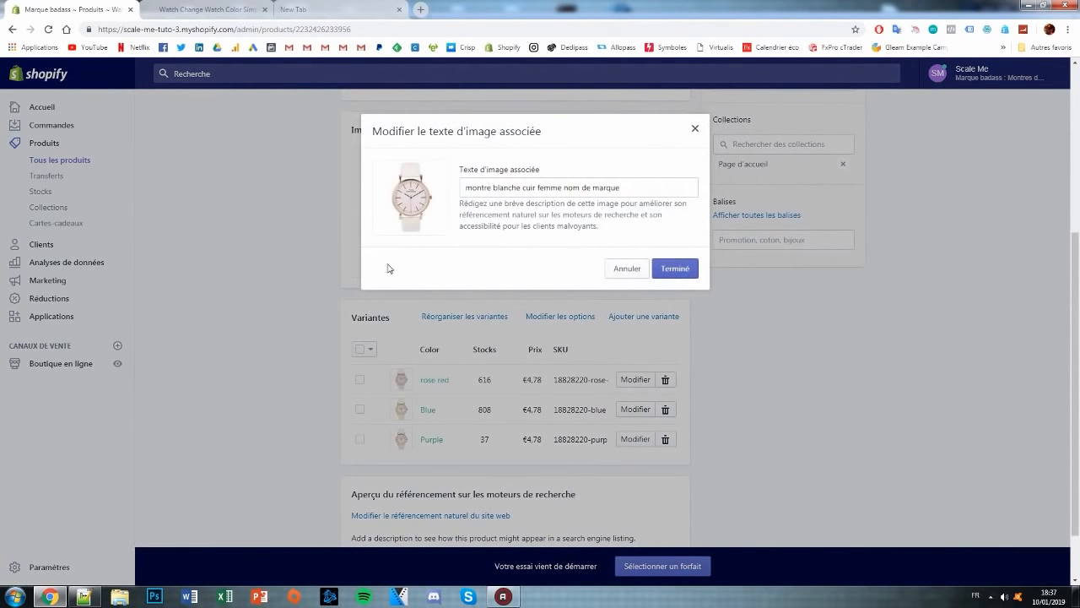
{"action": "triple_click", "coordinate": [542, 187]}
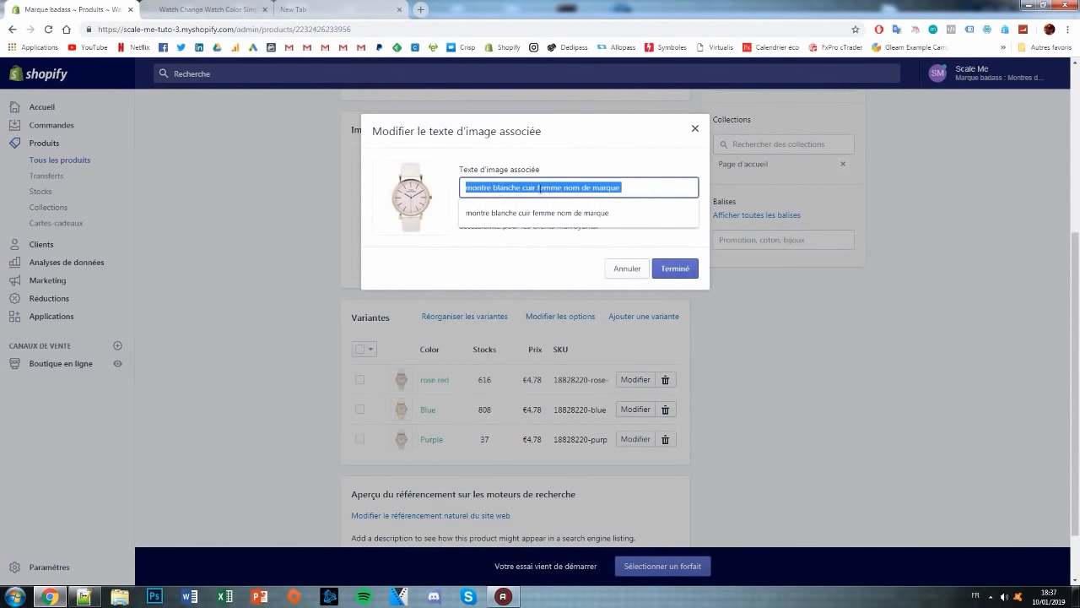
{"action": "left_click", "coordinate": [496, 187]}
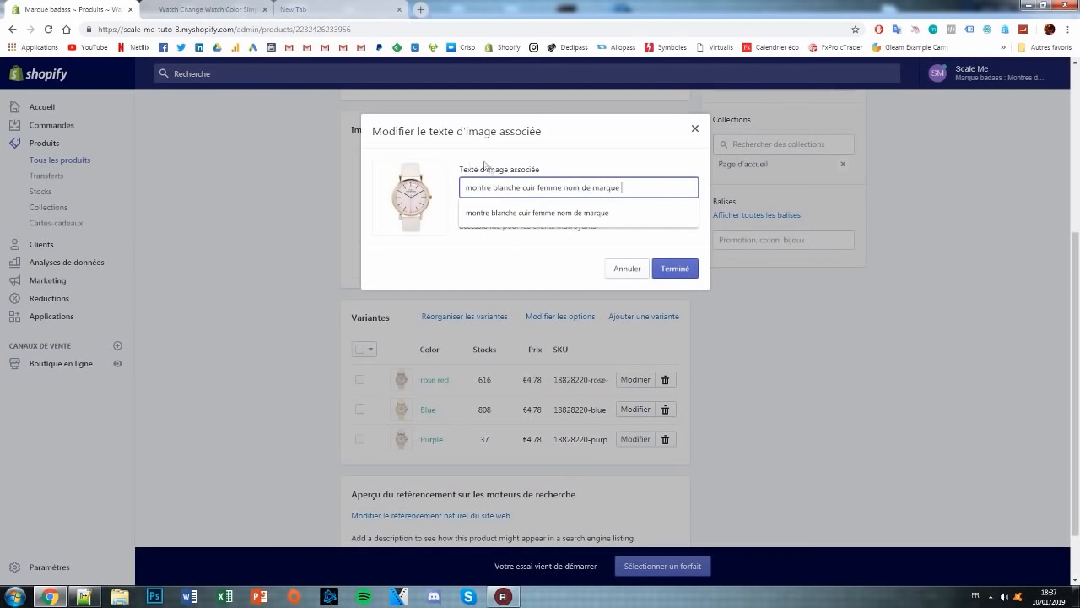
{"action": "left_click", "coordinate": [499, 171]}
{"action": "left_click", "coordinate": [696, 130]}
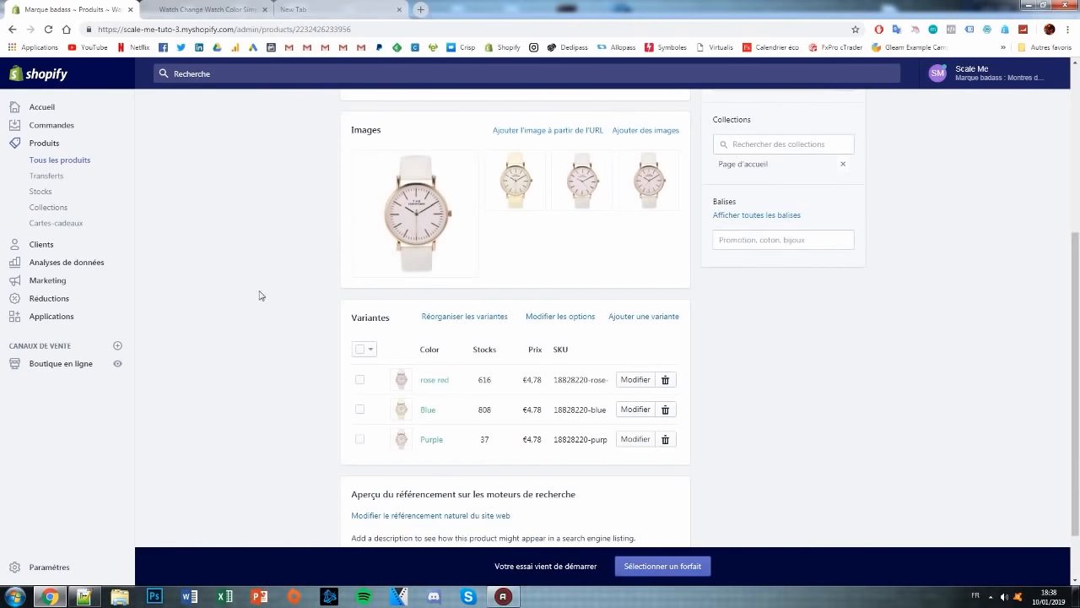
- Switch to the storefront preview of the watch product and go to the store's home page
{"action": "scroll", "coordinate": [253, 328], "scroll_direction": "up", "scroll_amount": 2}
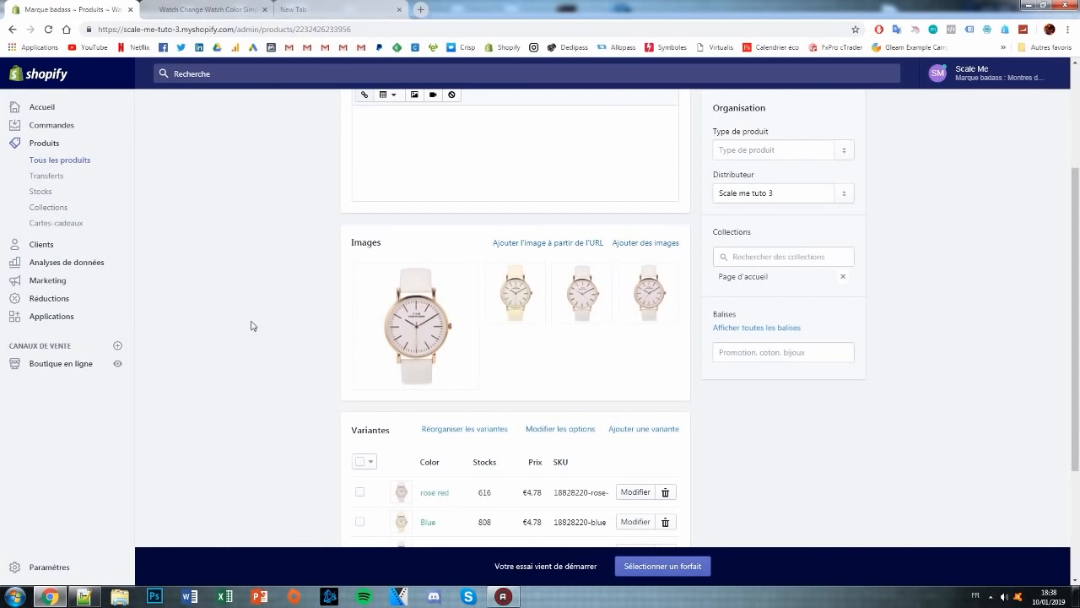
{"action": "left_click", "coordinate": [206, 10]}
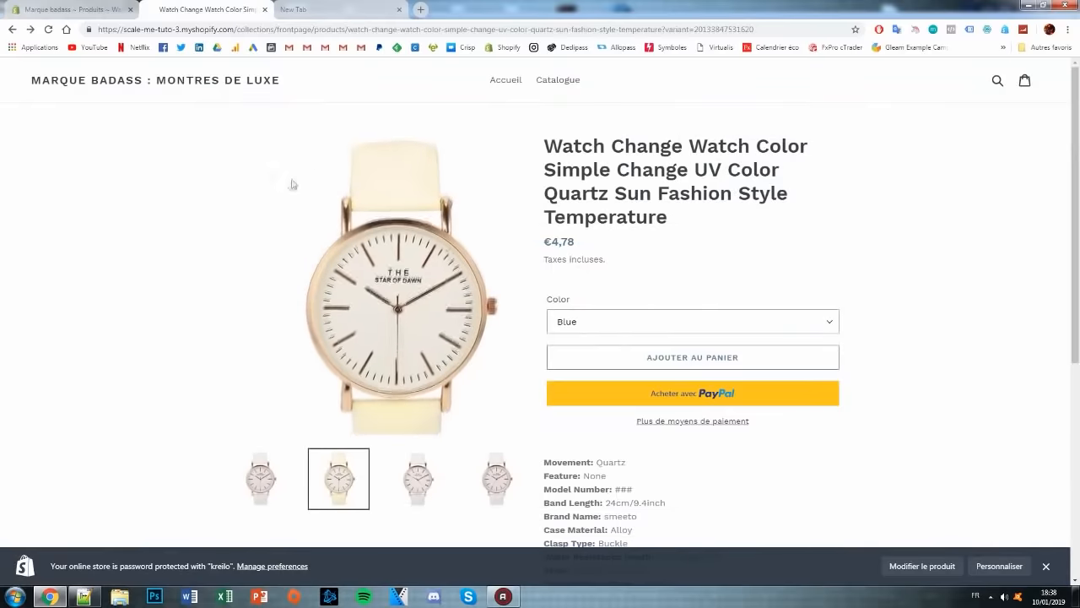
{"action": "left_click", "coordinate": [152, 82]}
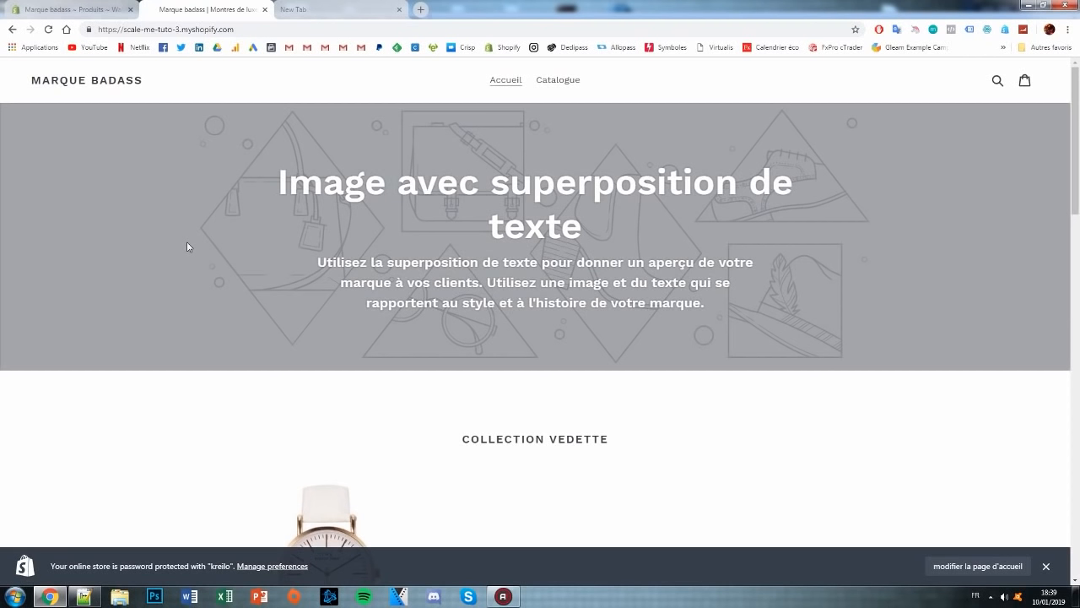
- Open the Compressor.io image compression site in a new browser tab
{"action": "key", "text": "ctrl+t"}
{"action": "type", "text": "co"}
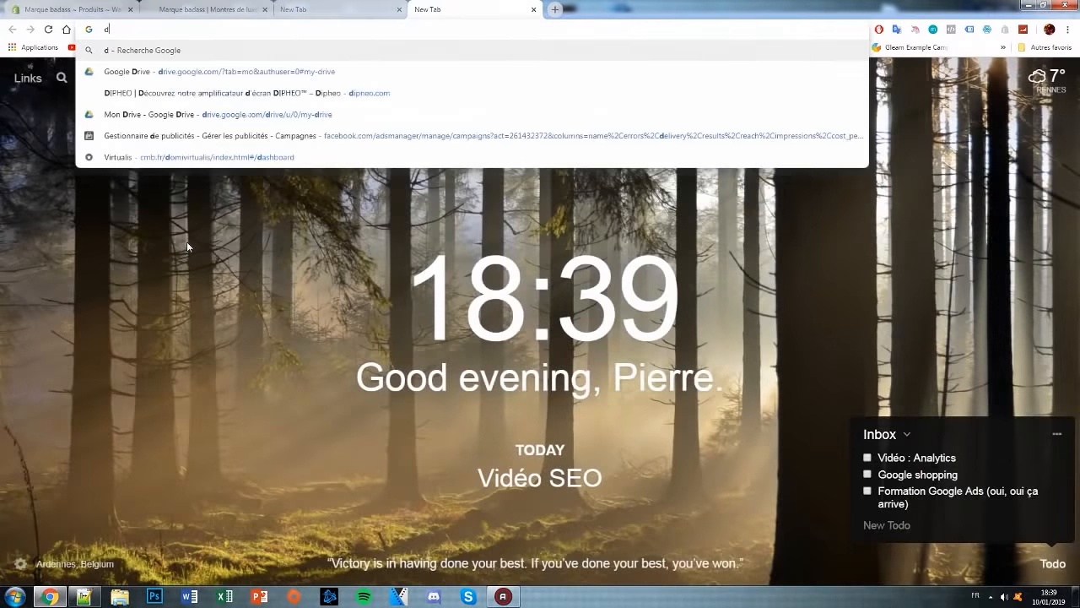
{"action": "type", "text": "mpress"}
{"action": "key", "text": "Down"}
{"action": "key", "text": "Return"}
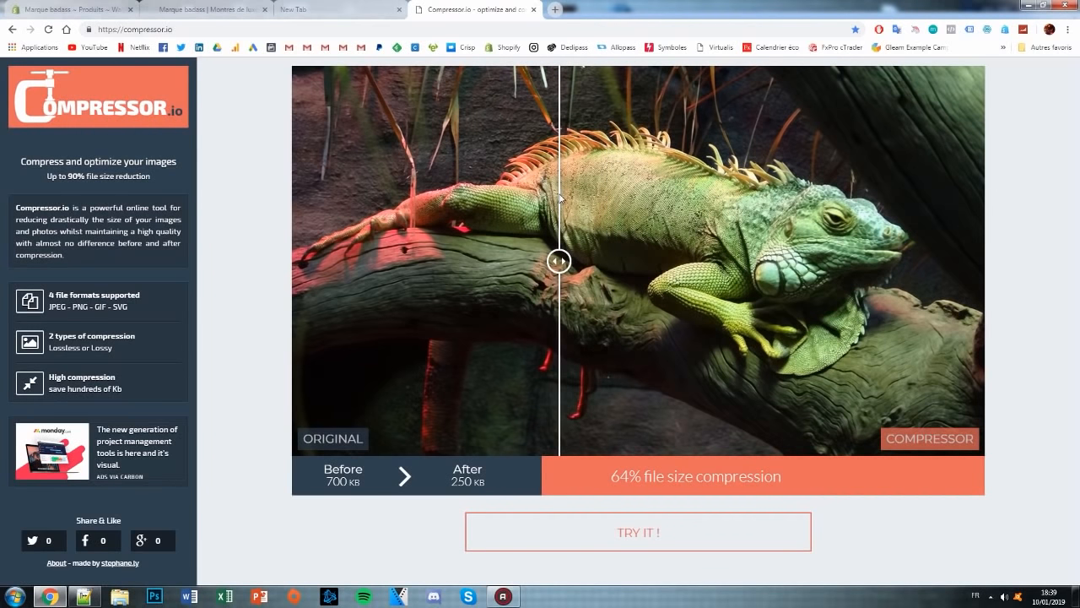
- Return to the storefront home page and examine the banner's overlay text and the content below it
{"action": "key", "text": "ctrl+2"}
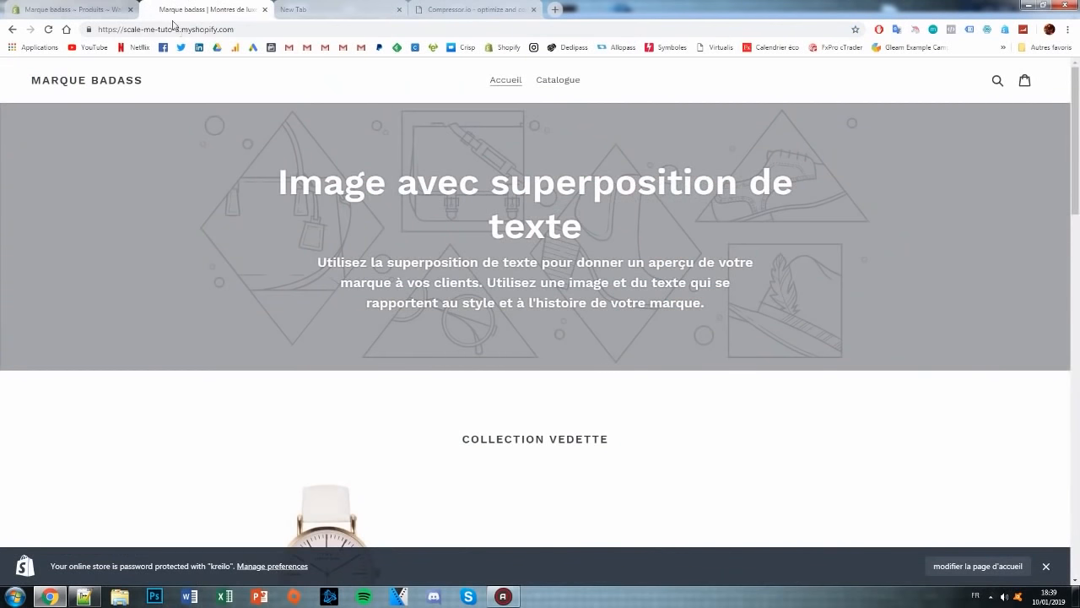
{"action": "left_click_drag", "start_coordinate": [258, 188], "coordinate": [688, 252]}
{"action": "left_click", "coordinate": [735, 355]}
{"action": "scroll", "coordinate": [469, 249], "scroll_direction": "down", "scroll_amount": 5}
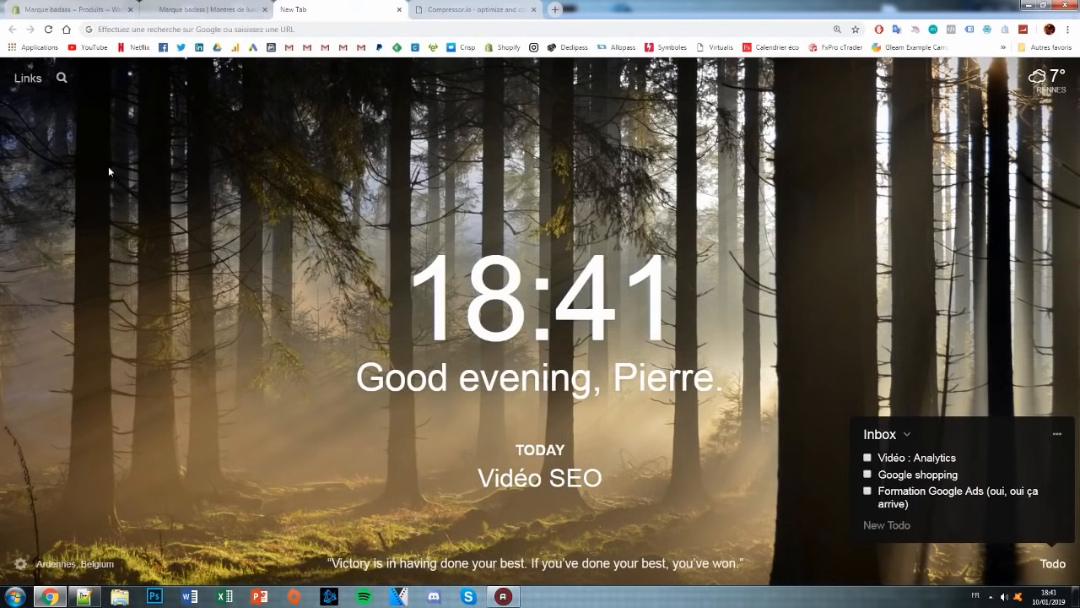